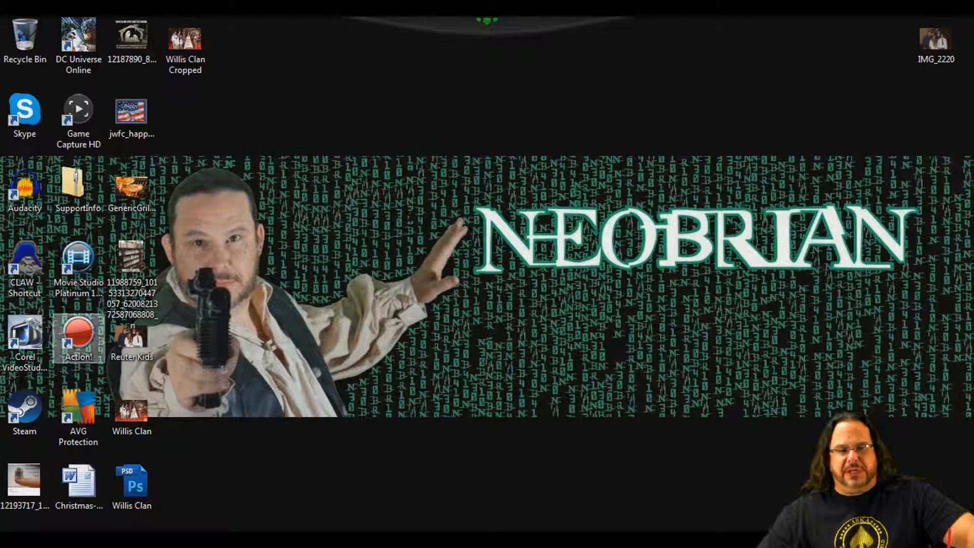
{"action": "left_click", "coordinate": [79, 337]}
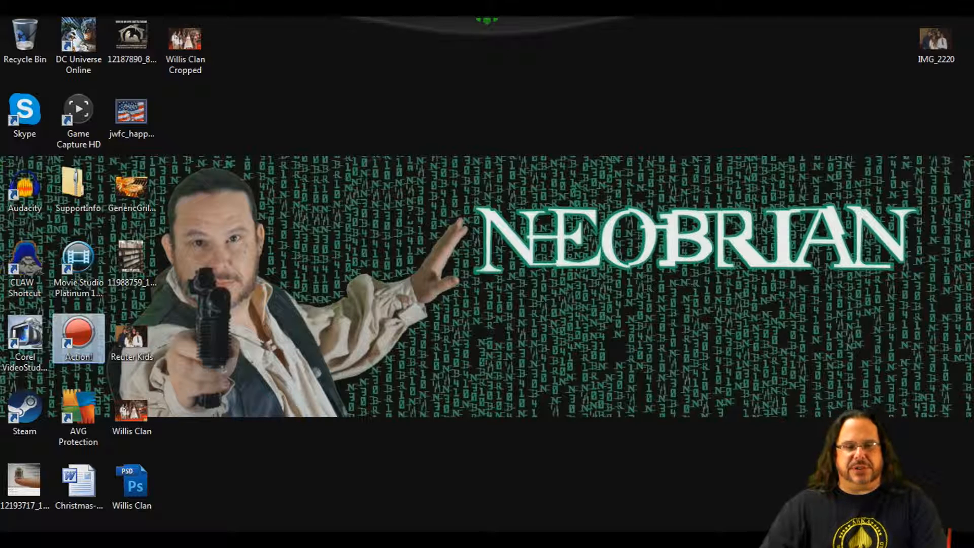
{"action": "double_click", "coordinate": [25, 335]}
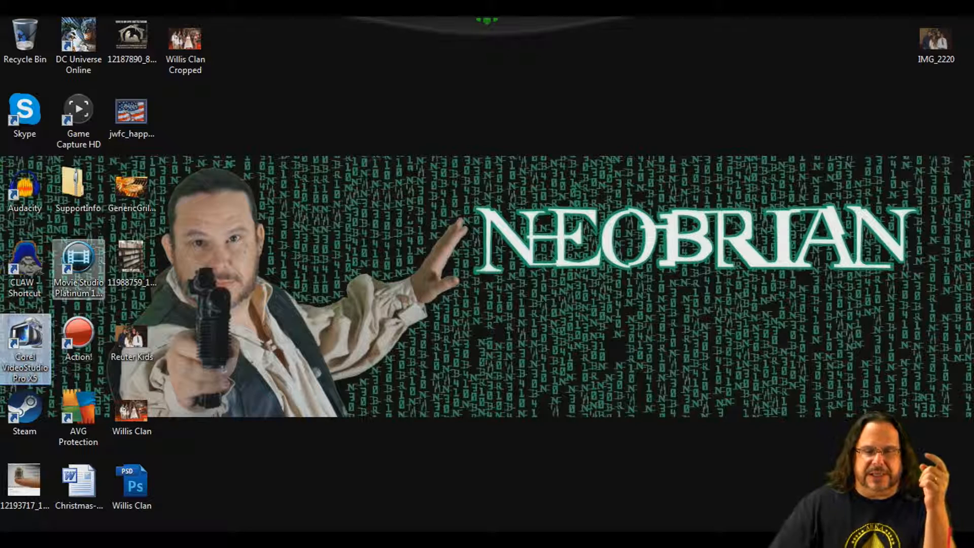
Launch Movie Studio Platinum 12.0 and bring its empty untitled project to the front
{"action": "left_click", "coordinate": [78, 259]}
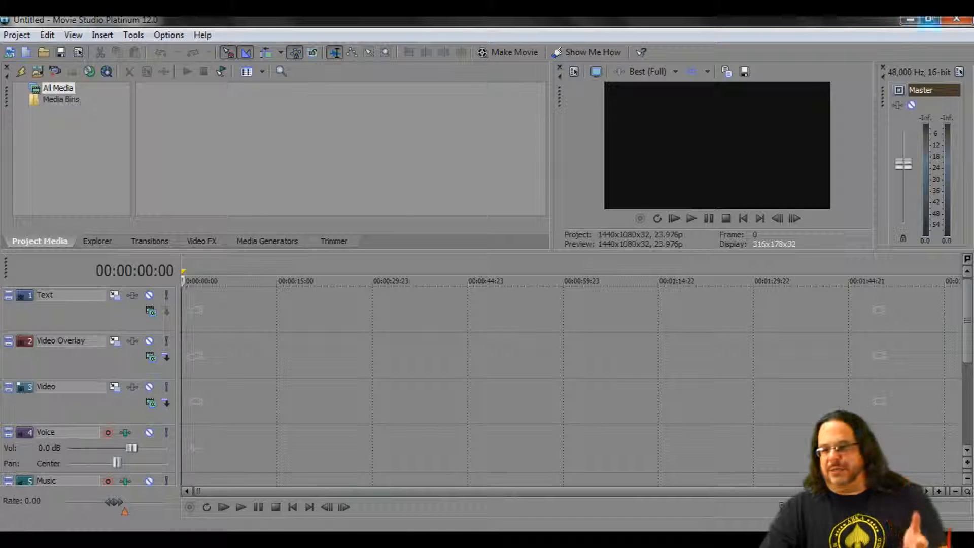
{"action": "left_click", "coordinate": [910, 20]}
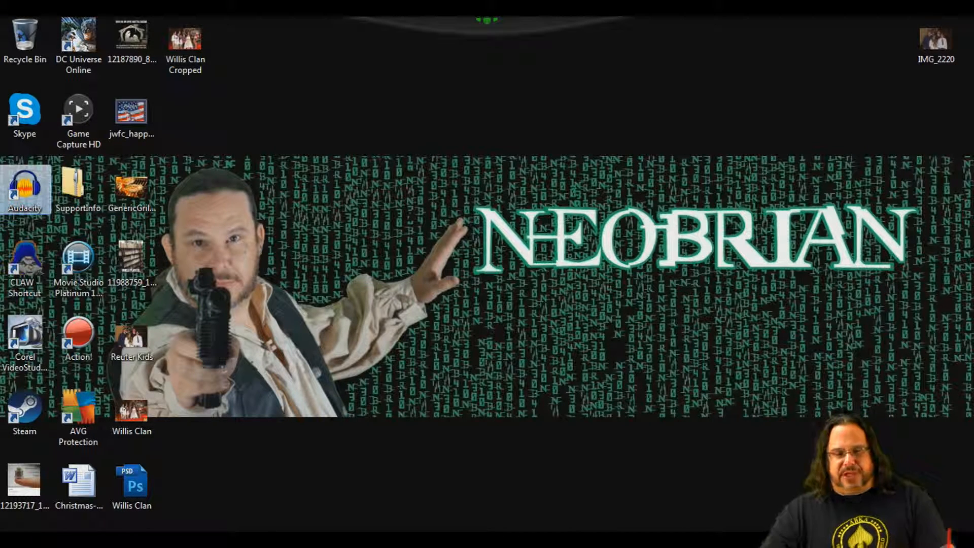
{"action": "left_click", "coordinate": [242, 539]}
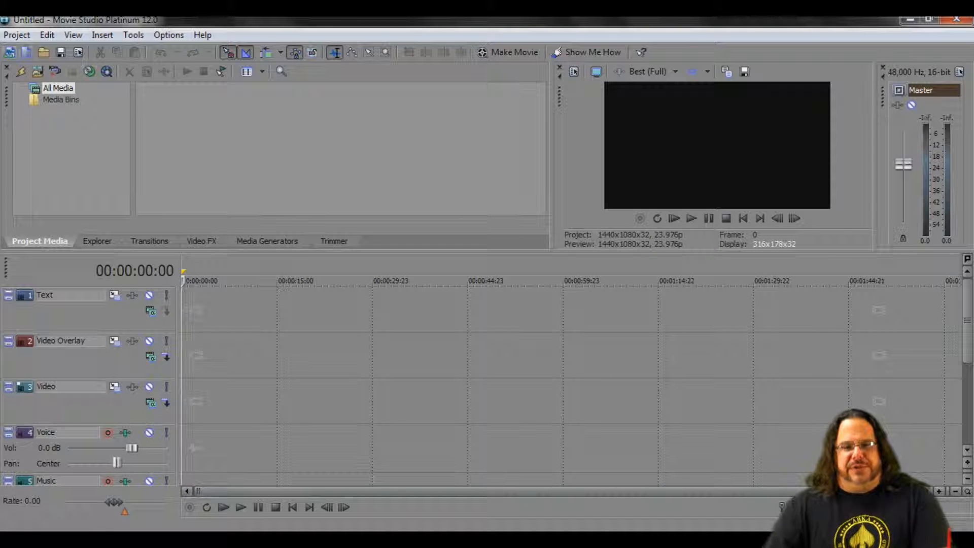
Import the NeoBrian Outro and NeoBrian Short Intro videos from the Videos library into the project media
{"action": "left_click", "coordinate": [17, 35]}
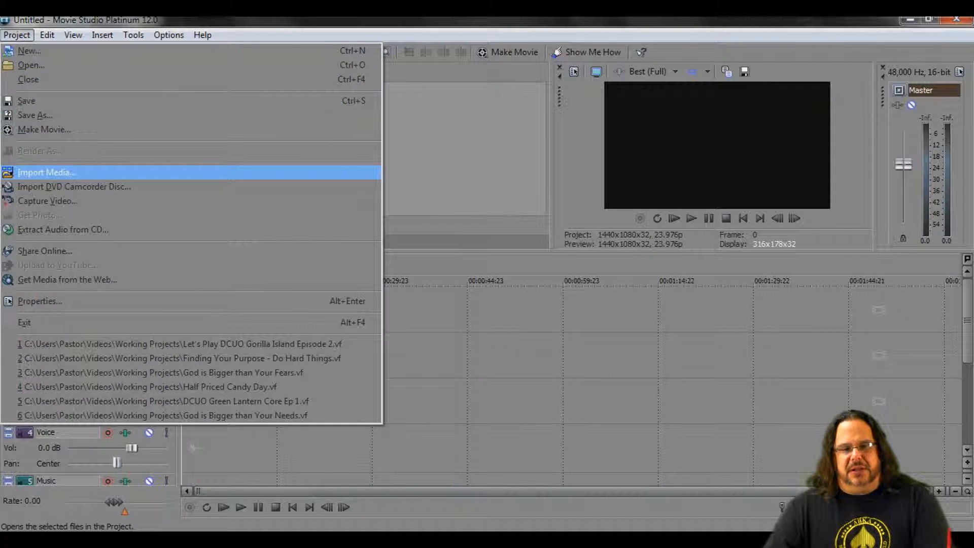
{"action": "left_click", "coordinate": [47, 173]}
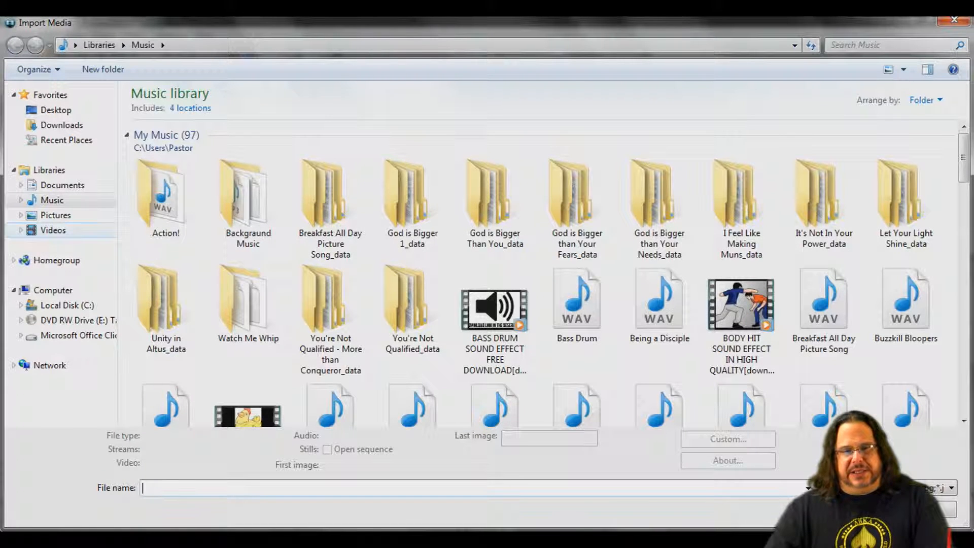
{"action": "left_click", "coordinate": [53, 230]}
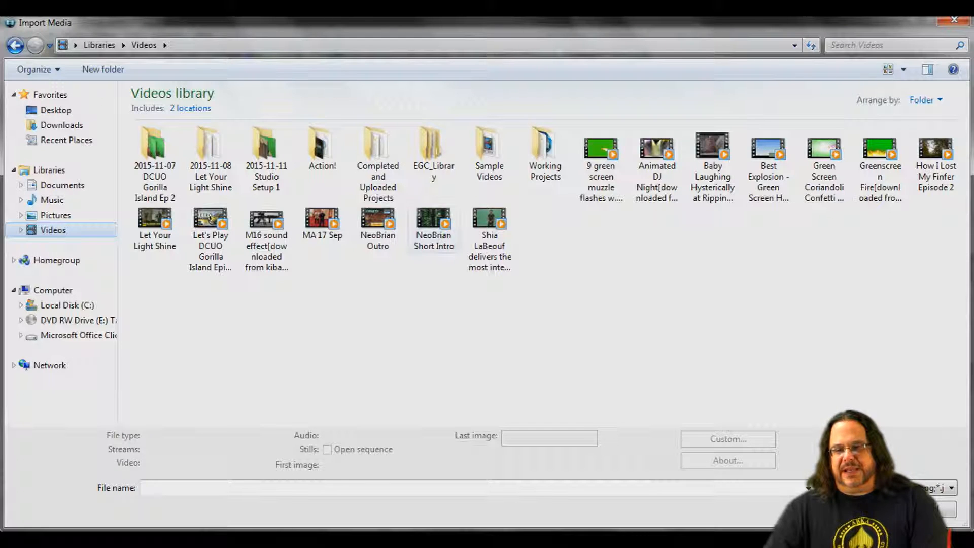
{"action": "left_click", "coordinate": [434, 228]}
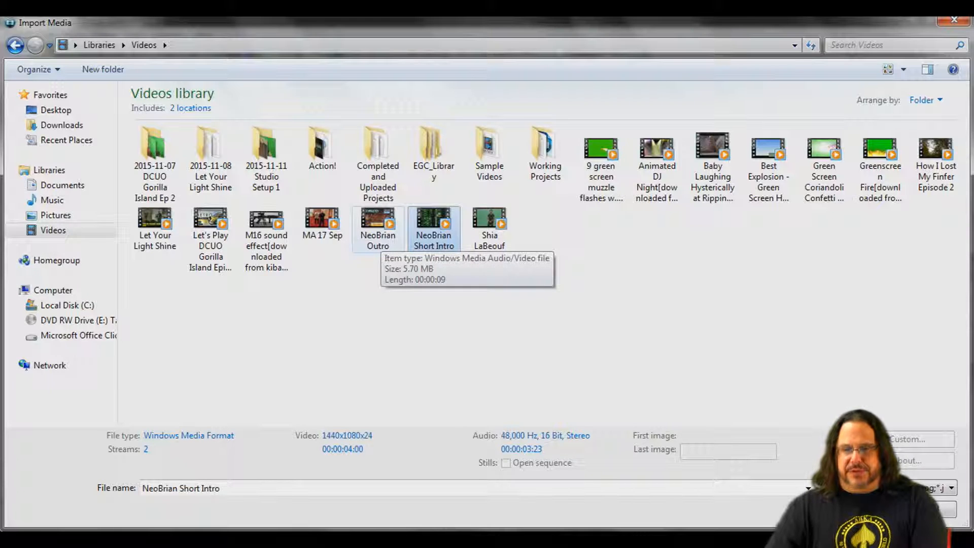
{"action": "left_click", "coordinate": [380, 239], "text": "ctrl"}
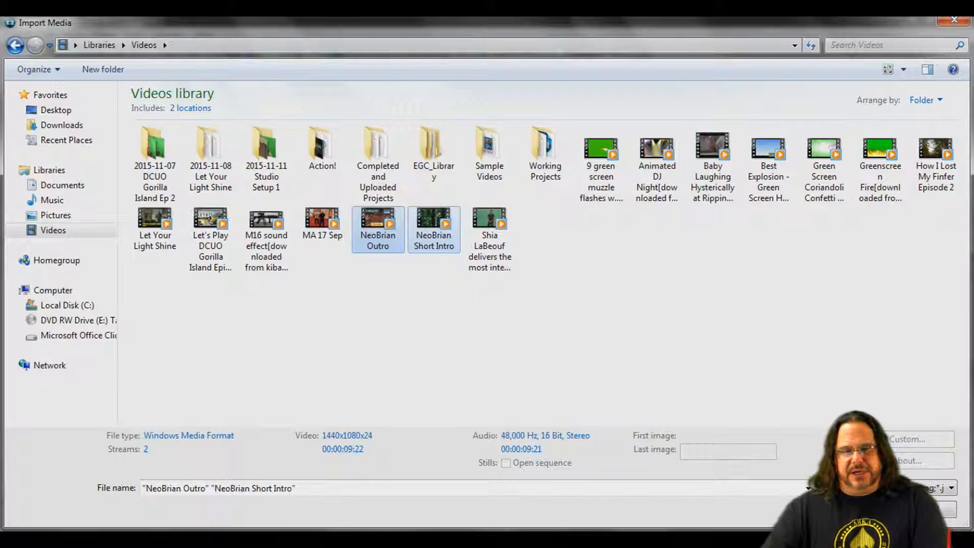
{"action": "key", "text": "Return"}
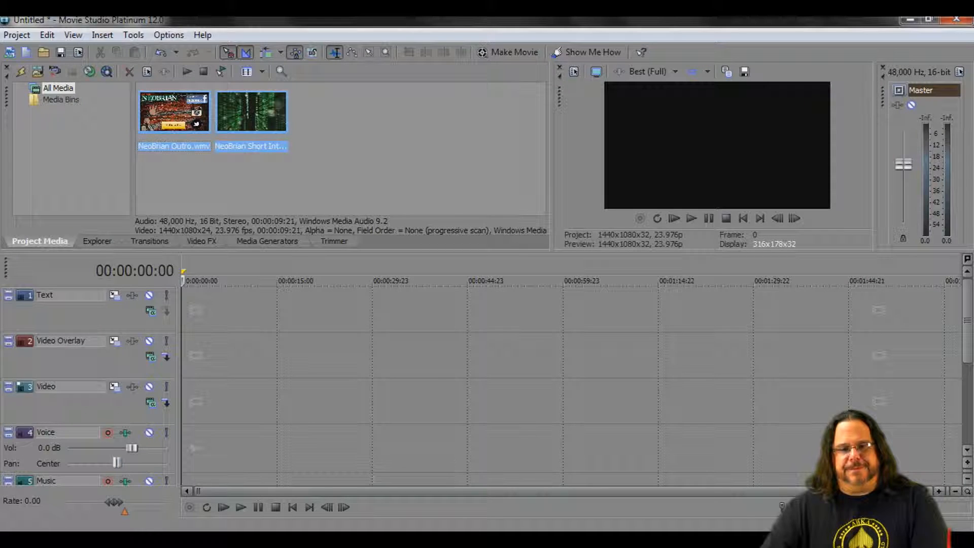
Import the clips Studio Setup 1 001 through 004 from the 2015-11-11 Studio Setup 1 folder
{"action": "left_click", "coordinate": [17, 34]}
{"action": "left_click", "coordinate": [45, 172]}
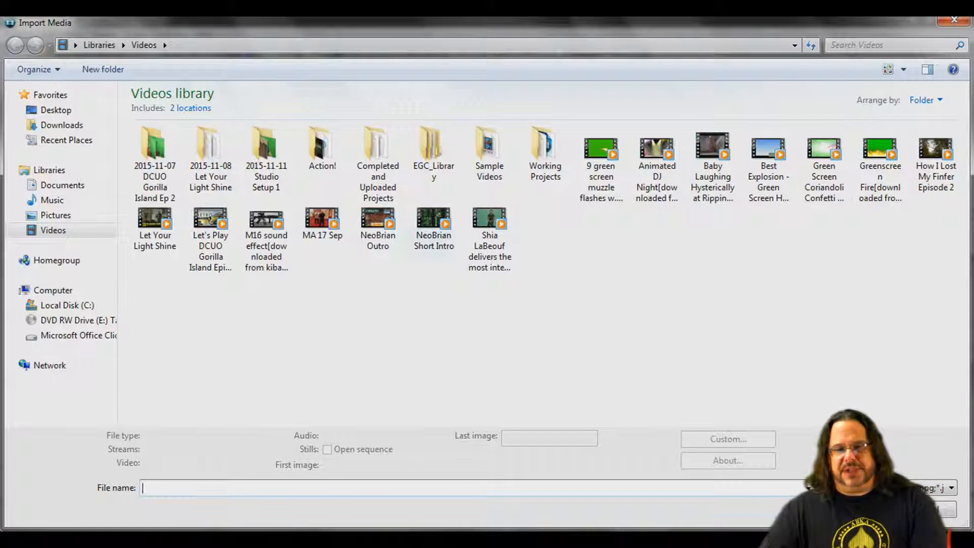
{"action": "double_click", "coordinate": [266, 152]}
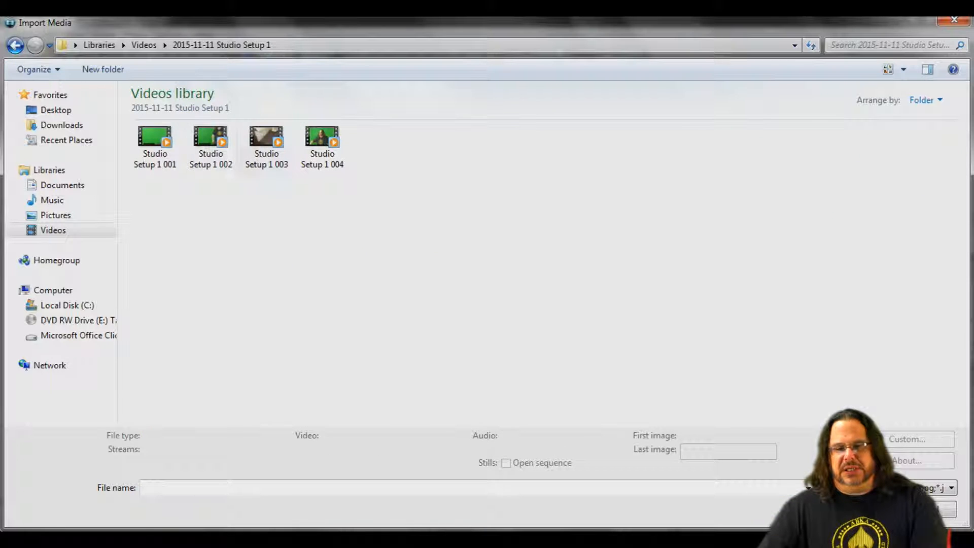
{"action": "left_click", "coordinate": [155, 147]}
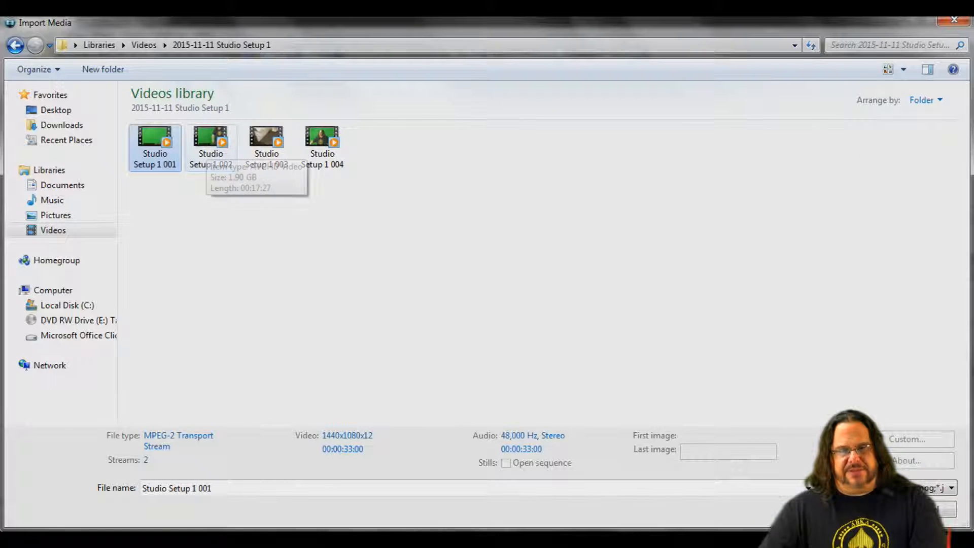
{"action": "left_click", "coordinate": [322, 147], "text": "shift"}
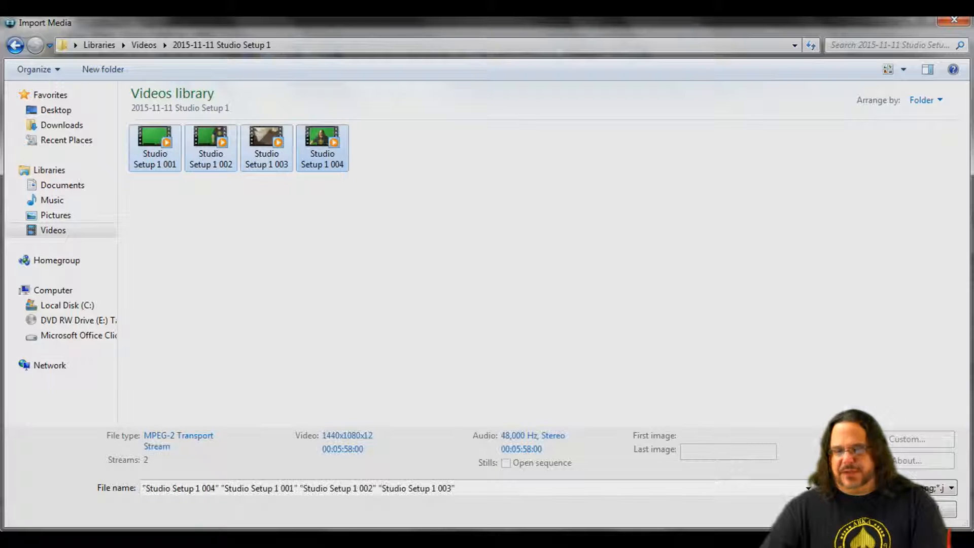
{"action": "key", "text": "Return"}
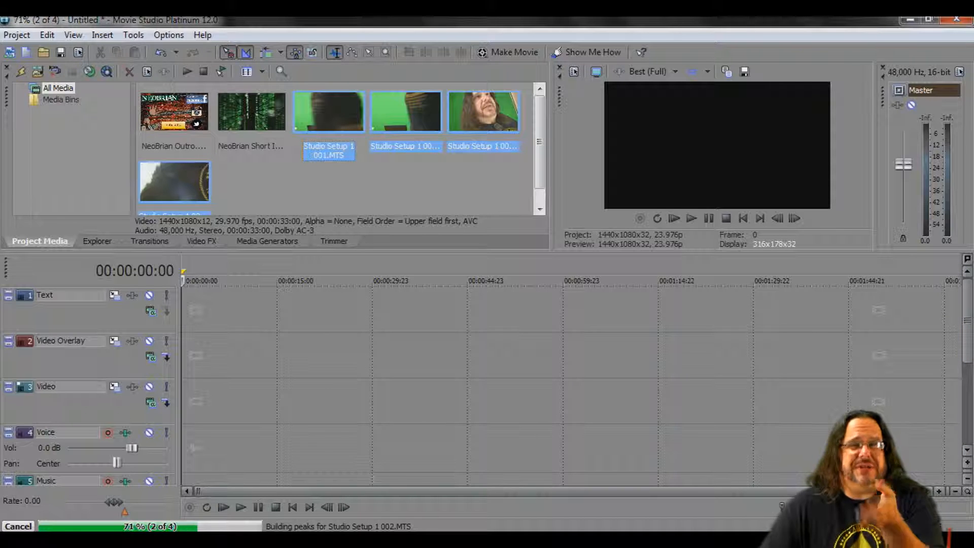
Look over the timeline's video and audio tracks and the commands available for inserting more of each
{"action": "left_click", "coordinate": [183, 380]}
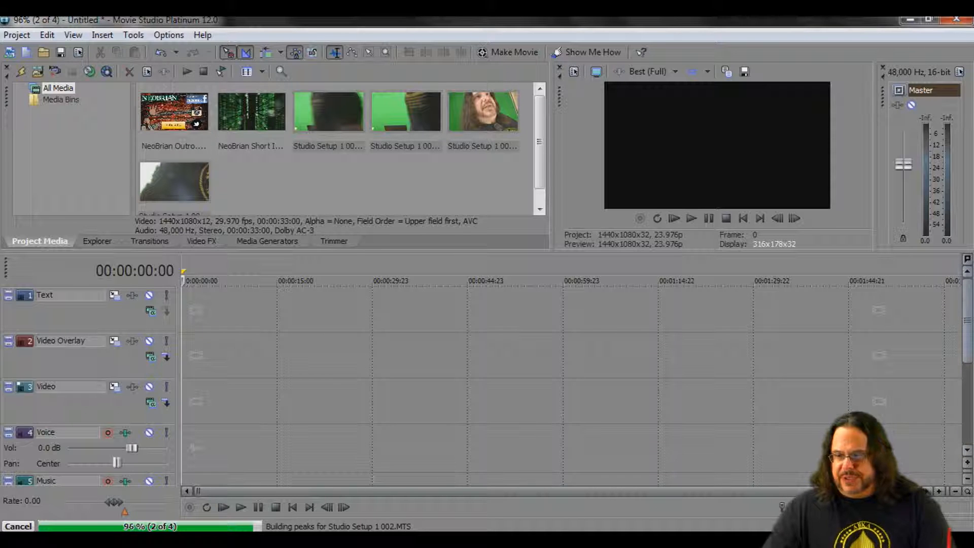
{"action": "scroll", "coordinate": [92, 386], "scroll_direction": "down", "scroll_amount": 2}
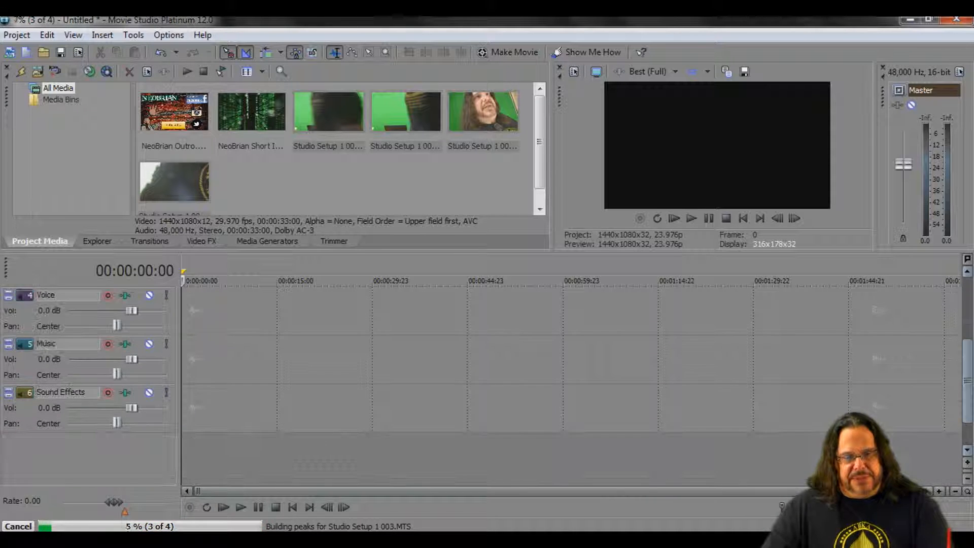
{"action": "scroll", "coordinate": [91, 386], "scroll_direction": "up", "scroll_amount": 4}
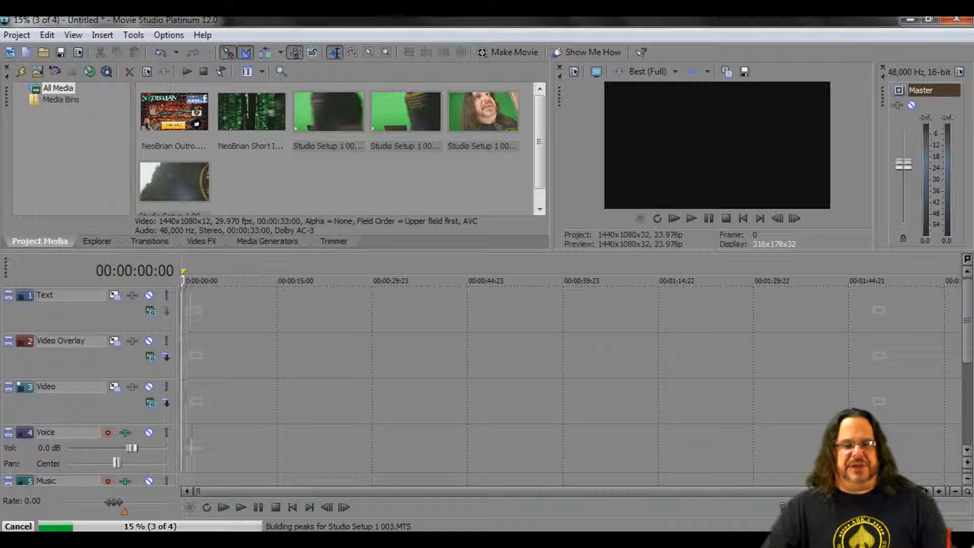
{"action": "right_click", "coordinate": [64, 325]}
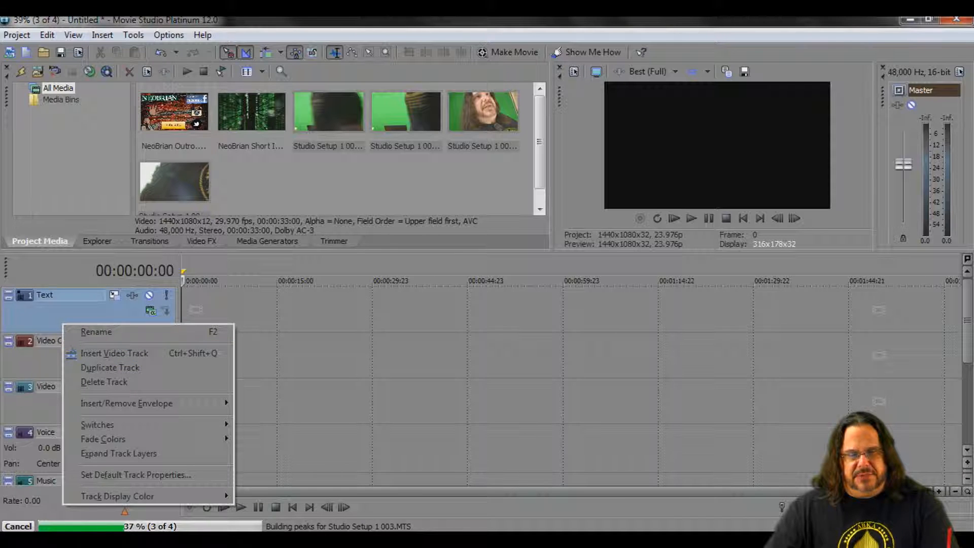
{"action": "key", "text": "Escape"}
{"action": "right_click", "coordinate": [32, 453]}
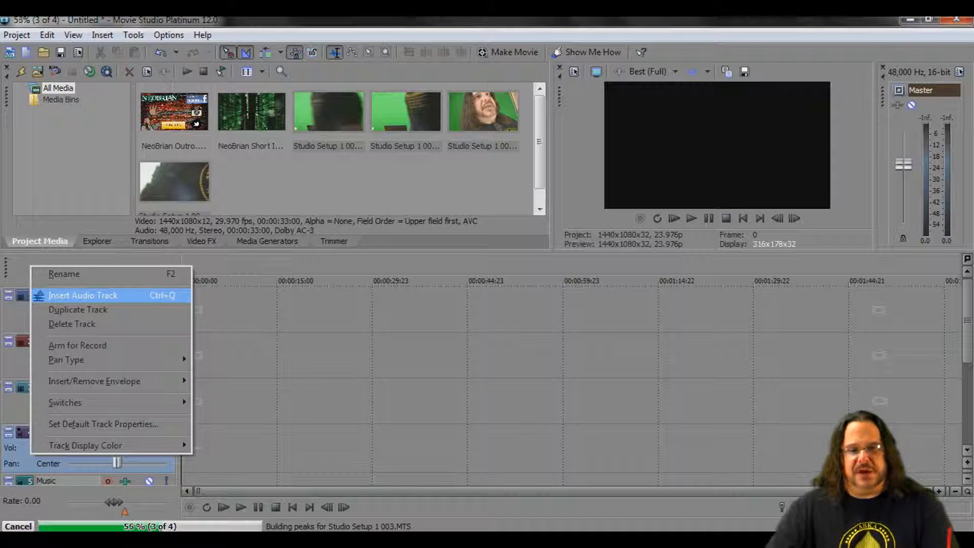
{"action": "key", "text": "Escape"}
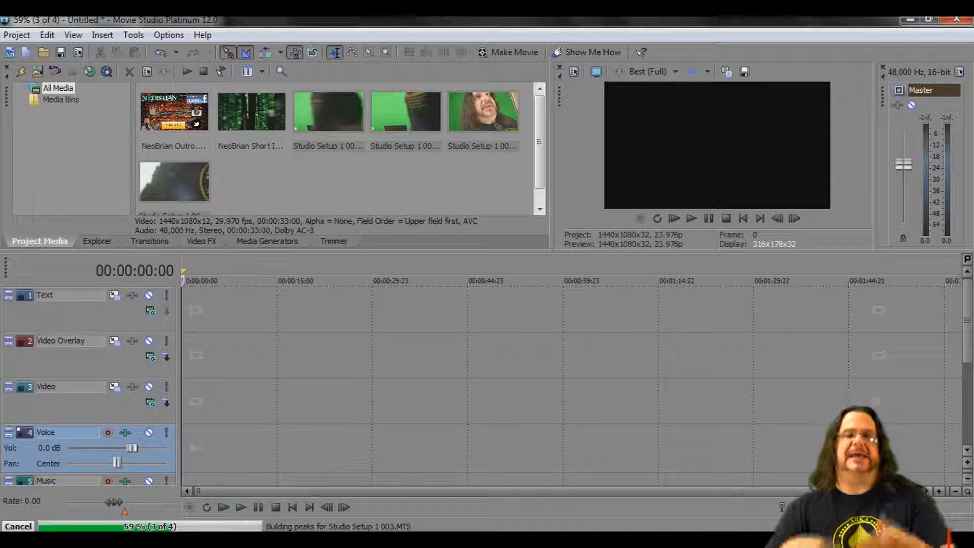
{"action": "left_click", "coordinate": [326, 355]}
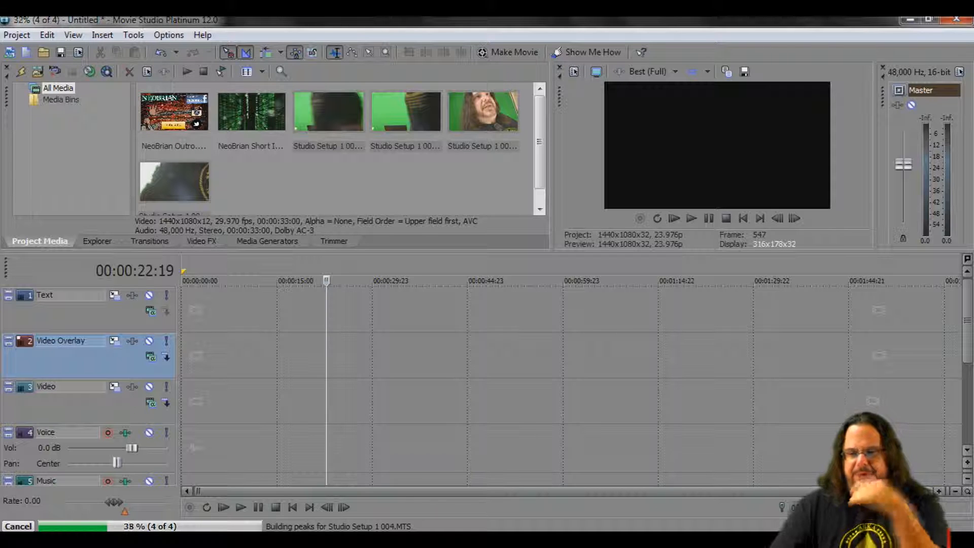
Place the NeoBrian Short Intro at the start of the Video track and the four Studio Setup 1 clips directly after it
{"action": "left_click", "coordinate": [252, 112]}
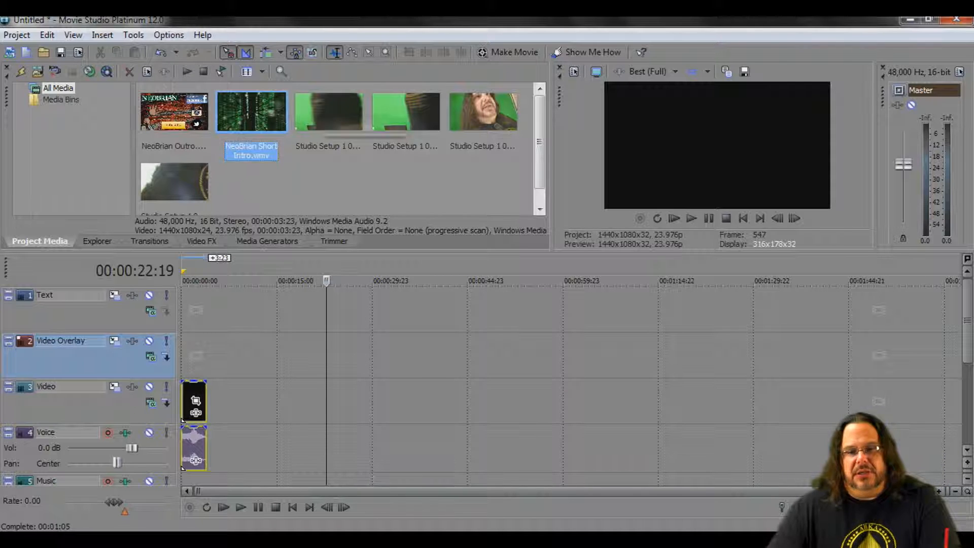
{"action": "left_click", "coordinate": [315, 114]}
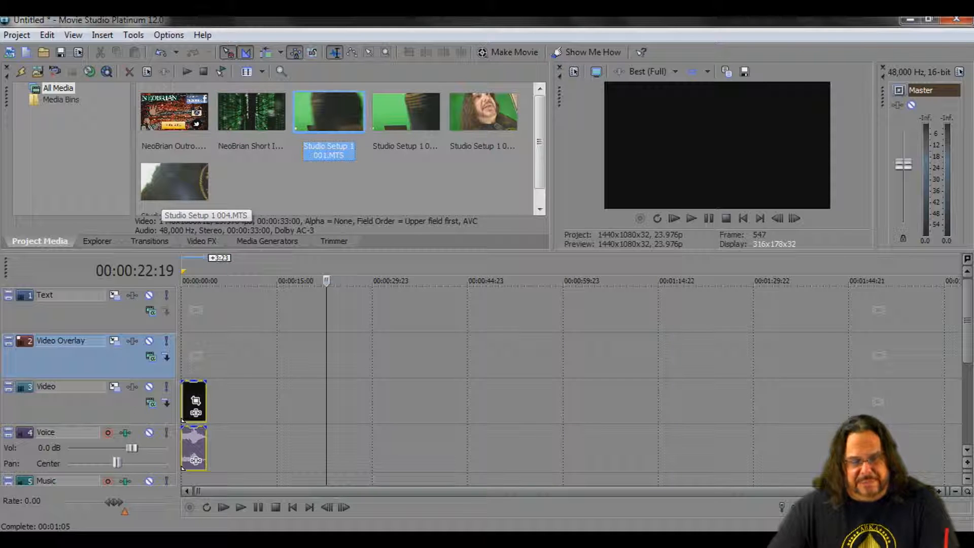
{"action": "left_click", "coordinate": [164, 196], "text": "shift"}
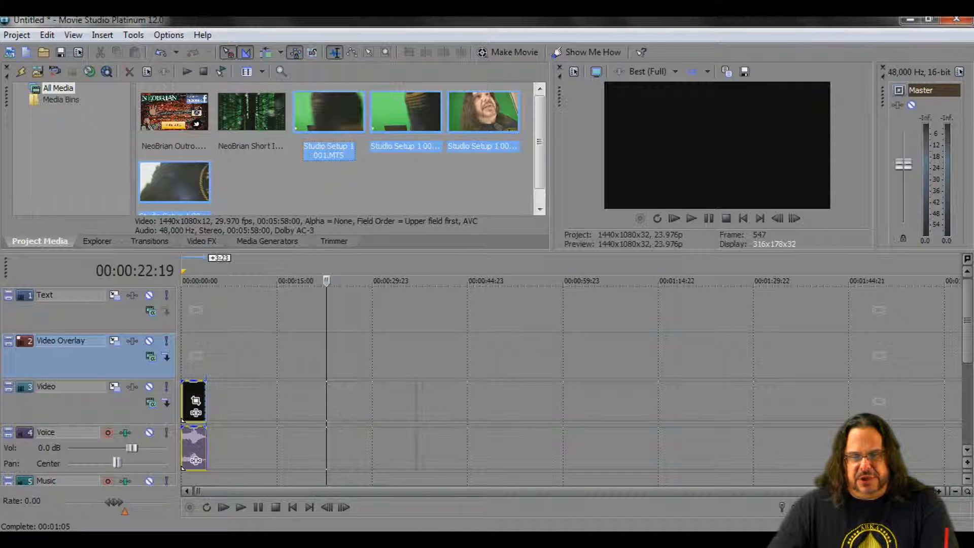
{"action": "left_click_drag", "start_coordinate": [328, 113], "coordinate": [208, 401]}
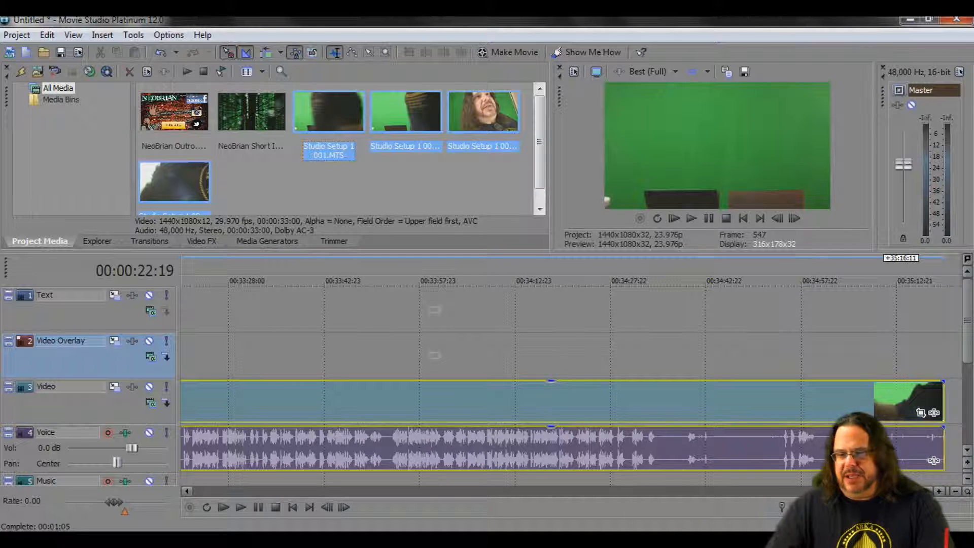
Skim and play the footage on the timeline from the start of Studio Setup 1 002 and from the start of Studio Setup 1 003
{"action": "scroll", "coordinate": [729, 355], "scroll_direction": "down", "scroll_amount": 2}
{"action": "left_click", "coordinate": [728, 355]}
{"action": "scroll", "coordinate": [728, 355], "scroll_direction": "down", "scroll_amount": 8}
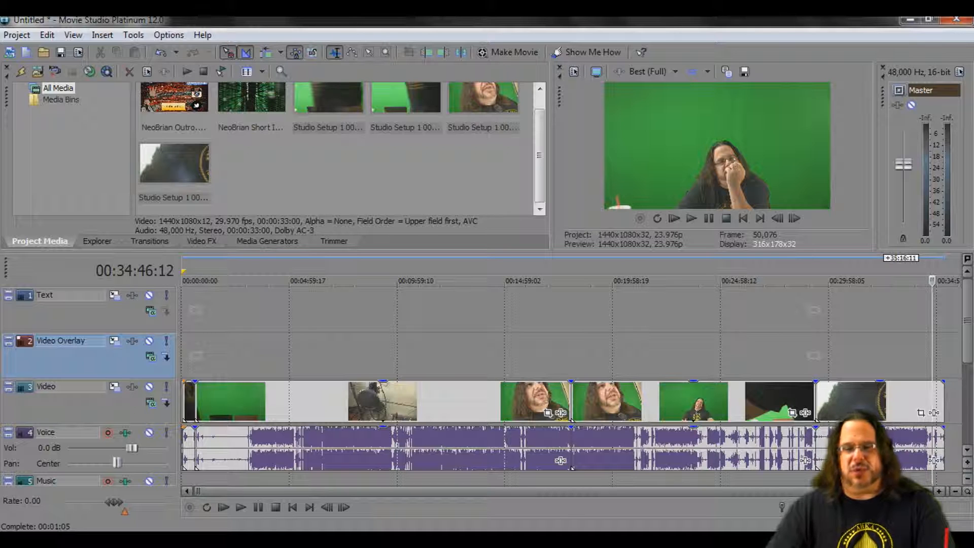
{"action": "left_click", "coordinate": [195, 355]}
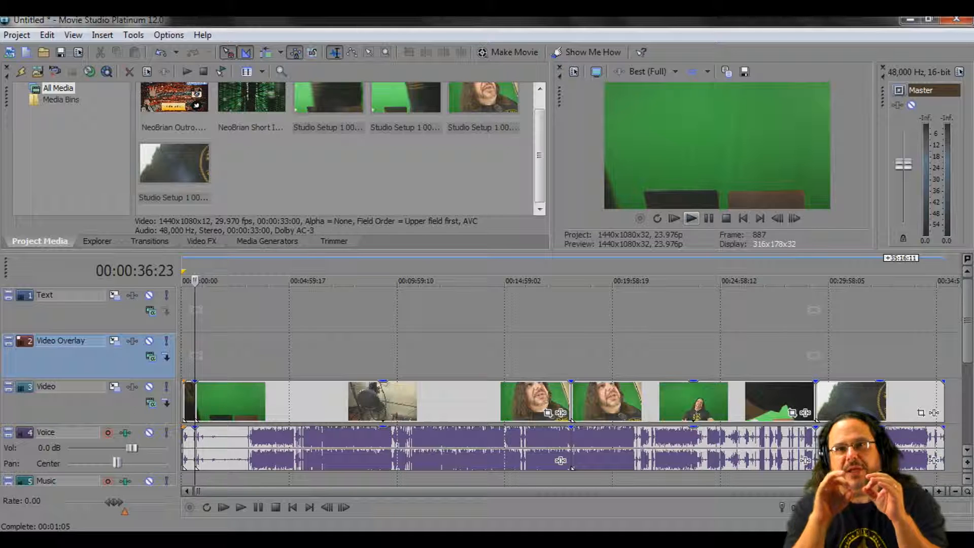
{"action": "key", "text": "space"}
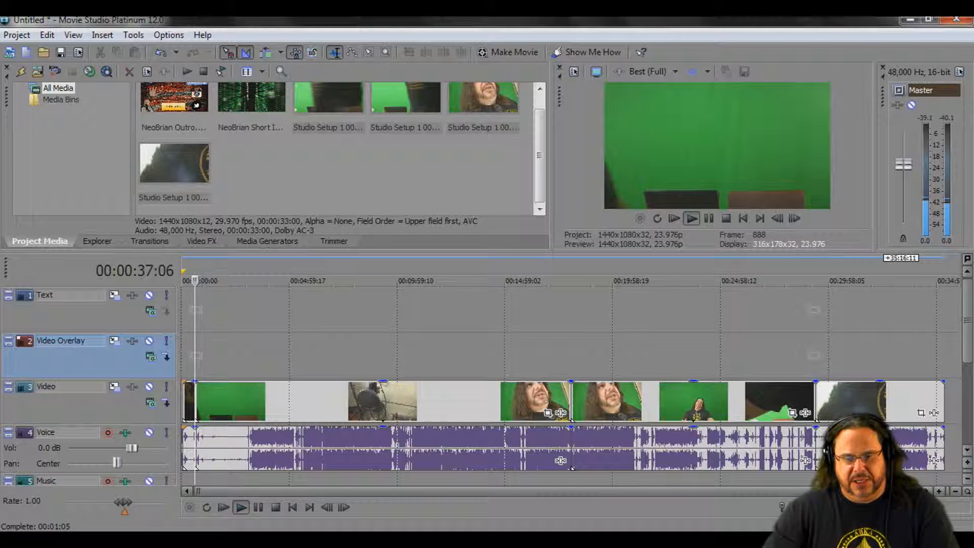
{"action": "scroll", "coordinate": [571, 385], "scroll_direction": "up", "scroll_amount": 4}
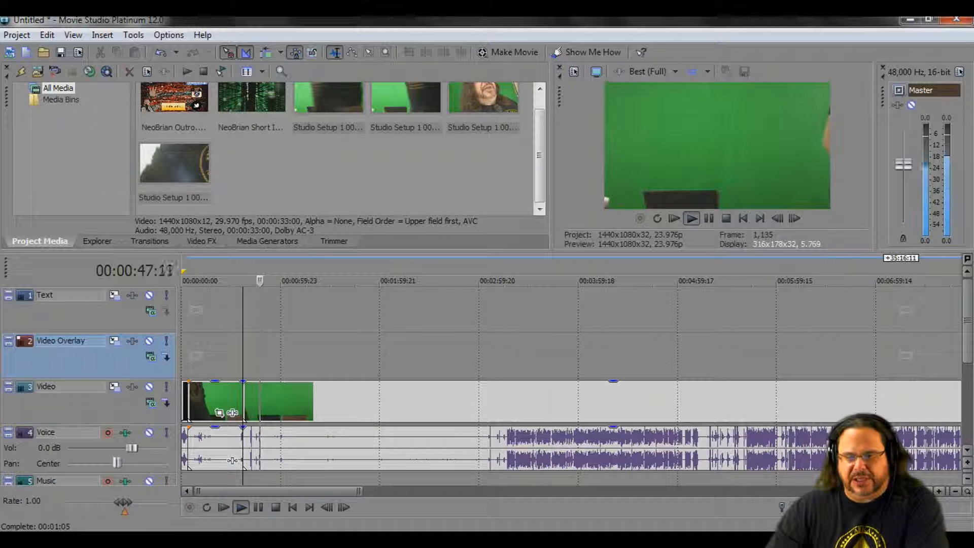
{"action": "left_click", "coordinate": [336, 355]}
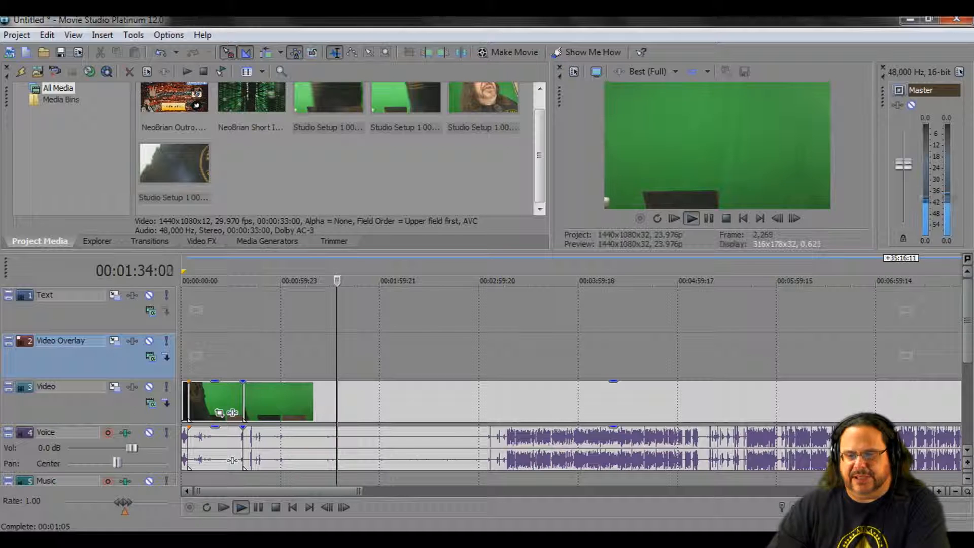
{"action": "left_click", "coordinate": [370, 355]}
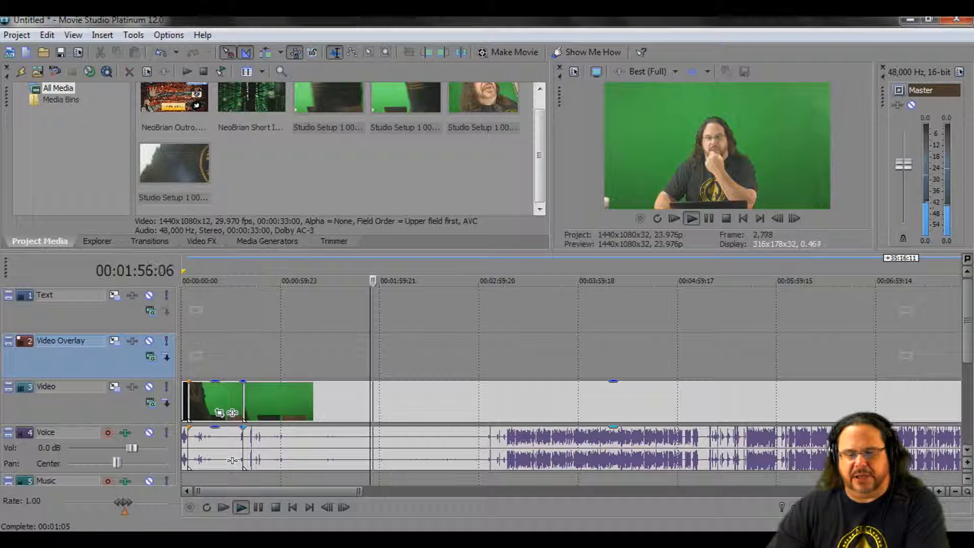
{"action": "left_click", "coordinate": [486, 355]}
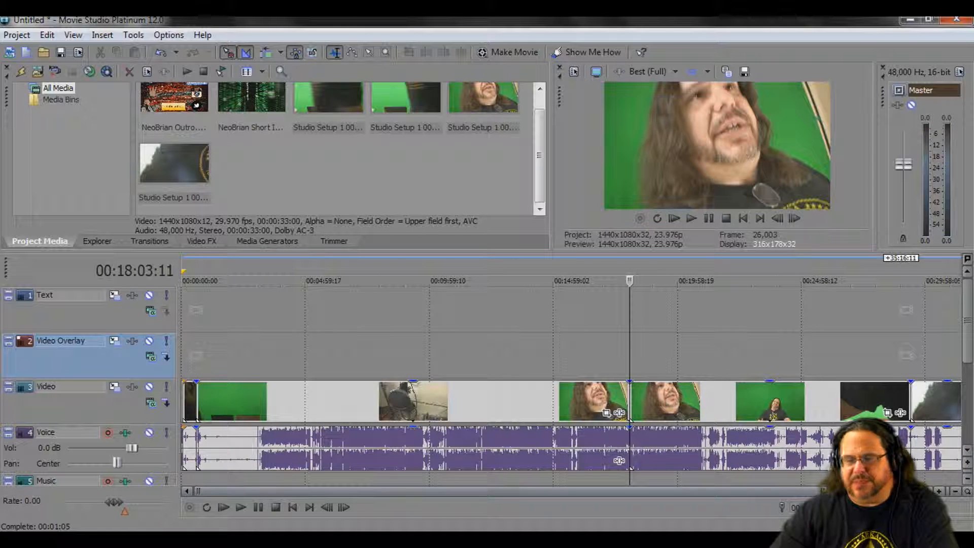
{"action": "left_click", "coordinate": [691, 219]}
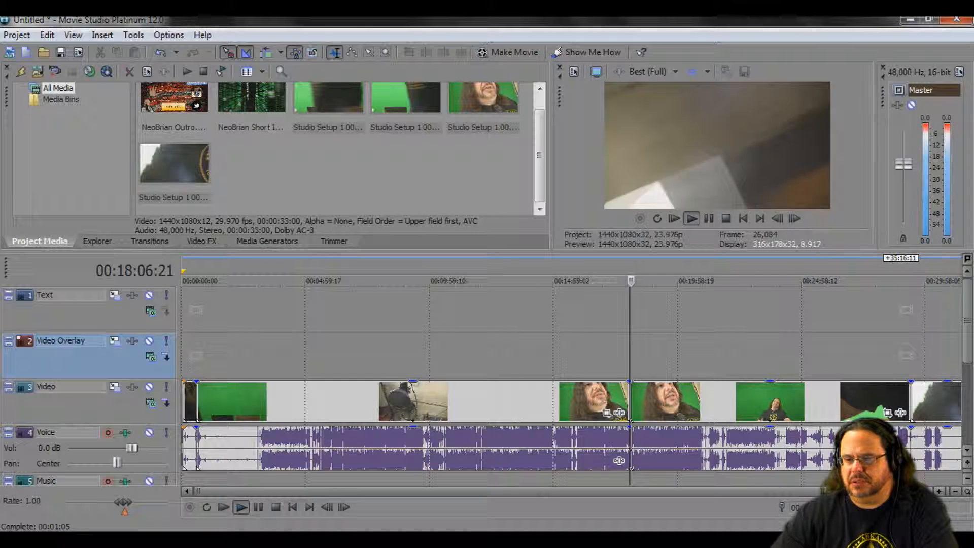
Stop playback and play the footage from the start of Studio Setup 1 004
{"action": "key", "text": "Return"}
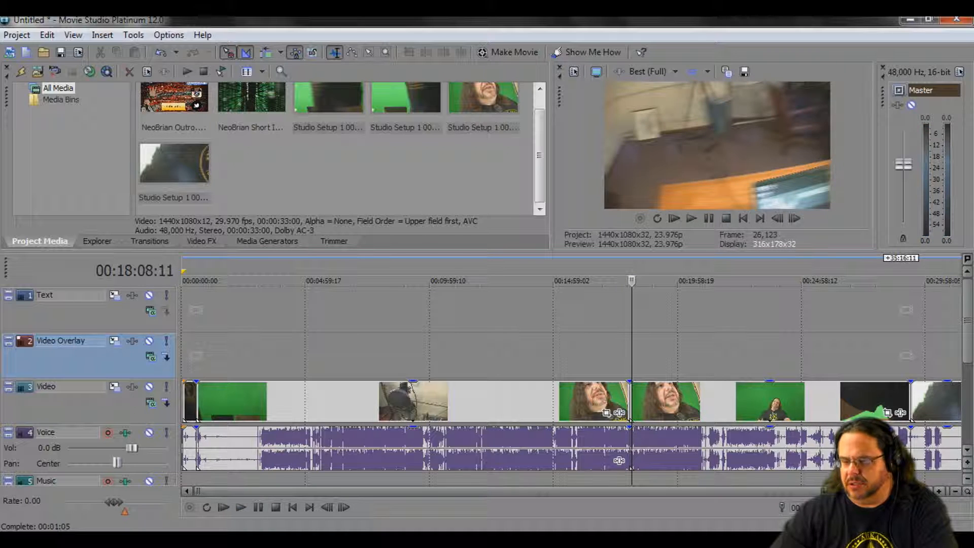
{"action": "left_click", "coordinate": [910, 355]}
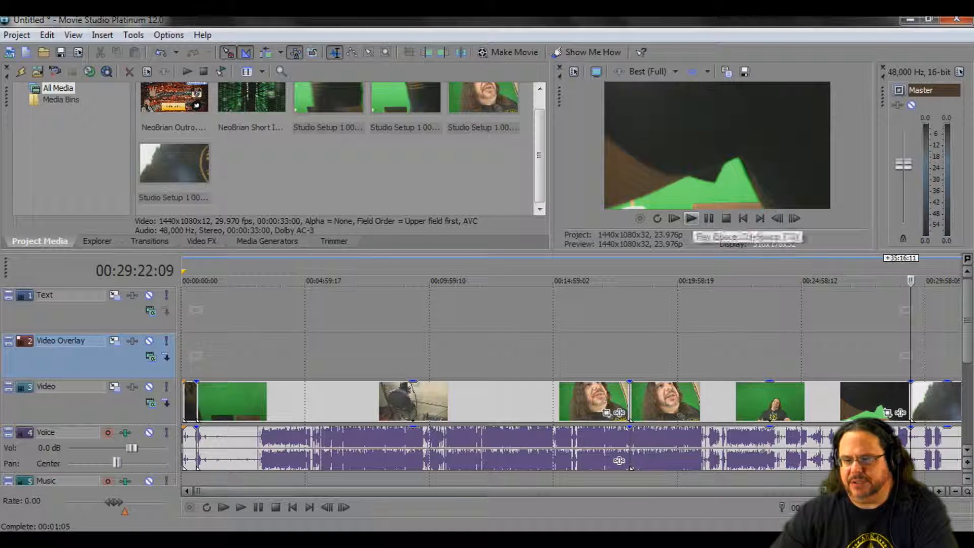
{"action": "left_click", "coordinate": [691, 218]}
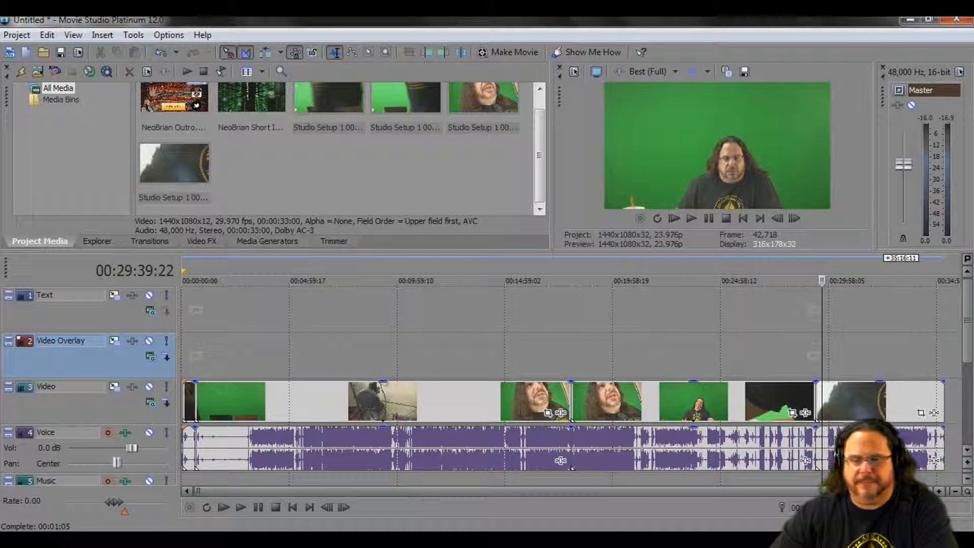
Check the first footage clip directly after the intro, Studio Setup 1 001, and delete it from the timeline
{"action": "key", "text": "ctrl+Home"}
{"action": "scroll", "coordinate": [571, 380], "scroll_direction": "up", "scroll_amount": 6}
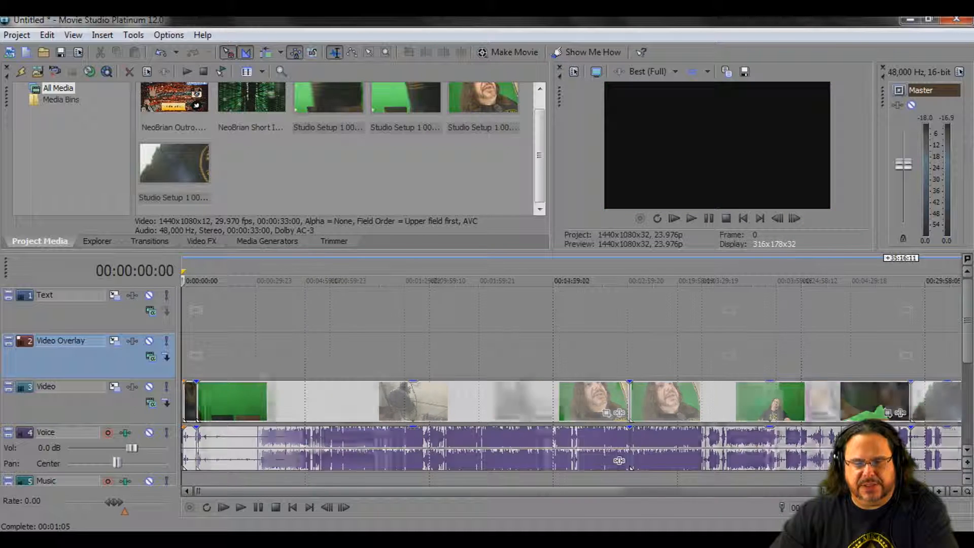
{"action": "scroll", "coordinate": [571, 380], "scroll_direction": "up", "scroll_amount": 1}
{"action": "left_click", "coordinate": [212, 355]}
{"action": "left_click", "coordinate": [238, 355]}
{"action": "left_click", "coordinate": [263, 355]}
{"action": "left_click", "coordinate": [312, 355]}
{"action": "left_click", "coordinate": [419, 355]}
{"action": "left_click", "coordinate": [355, 400]}
{"action": "key", "text": "Delete"}
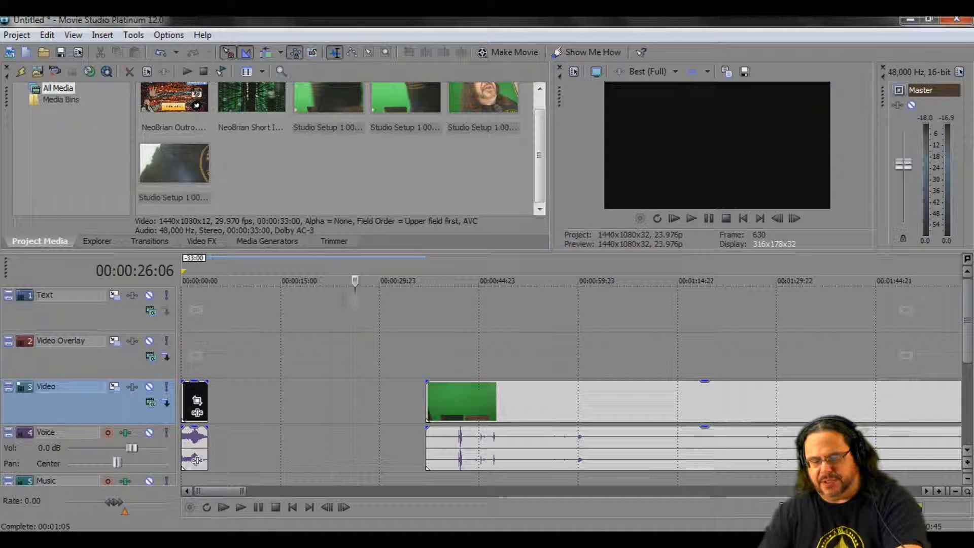
Move all the remaining footage clips with their audio together from the Video track up to the Video Overlay track
{"action": "scroll", "coordinate": [571, 380], "scroll_direction": "down", "scroll_amount": 8}
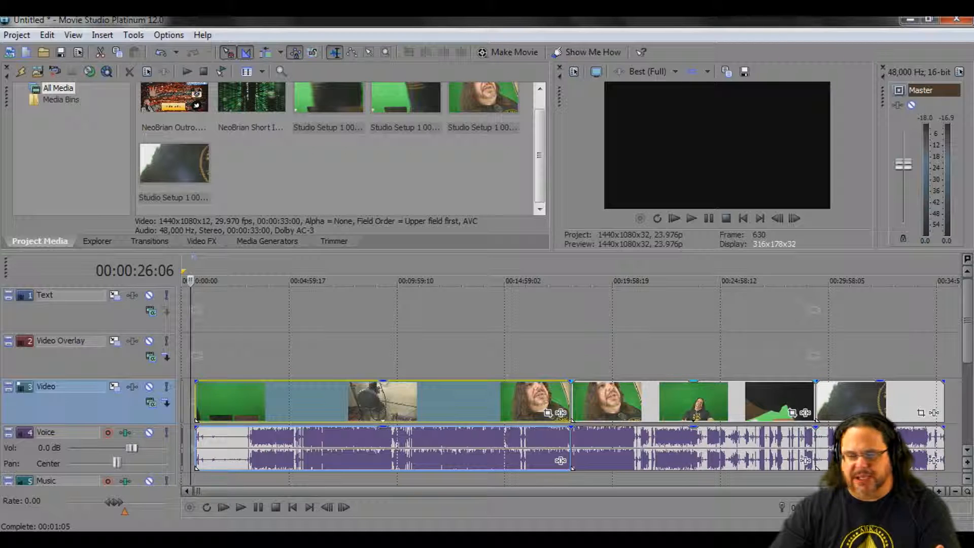
{"action": "key", "text": "ctrl+a"}
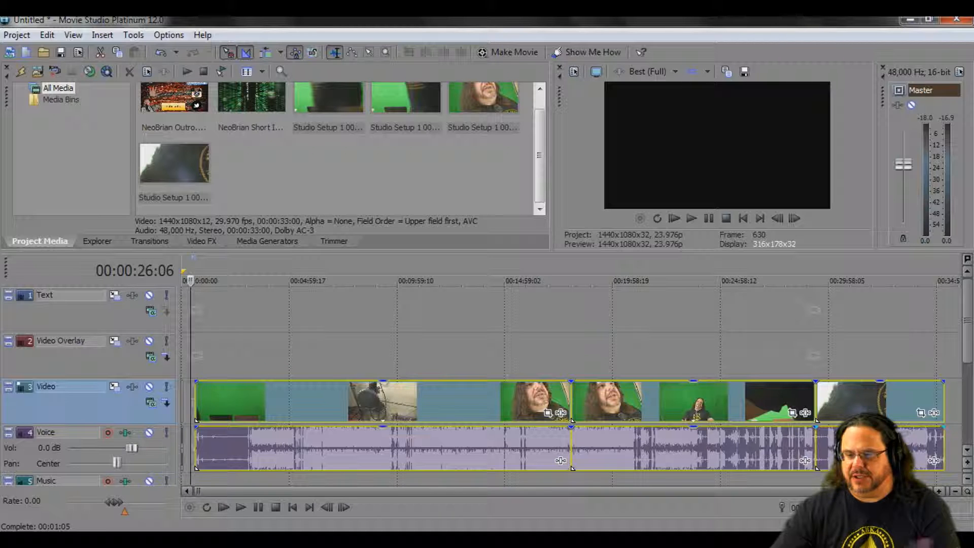
{"action": "left_click_drag", "start_coordinate": [558, 401], "coordinate": [544, 355]}
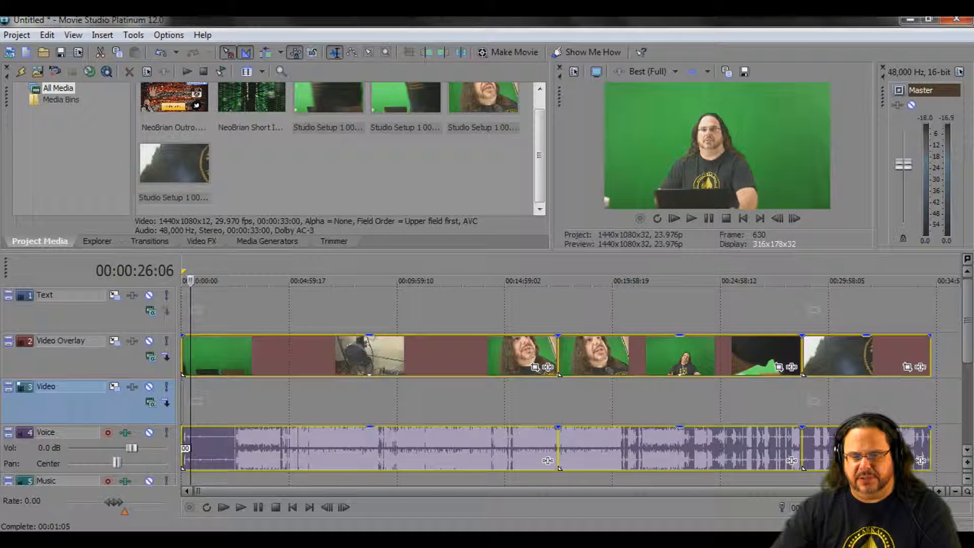
Shift the whole group of Video Overlay clips so it starts exactly where the intro on the Video track ends
{"action": "key", "text": "Up"}
{"action": "key", "text": "Up"}
{"action": "key", "text": "Up"}
{"action": "key", "text": "Up"}
{"action": "key", "text": "Up"}
{"action": "key", "text": "Up"}
{"action": "key", "text": "Up"}
{"action": "key", "text": "Up"}
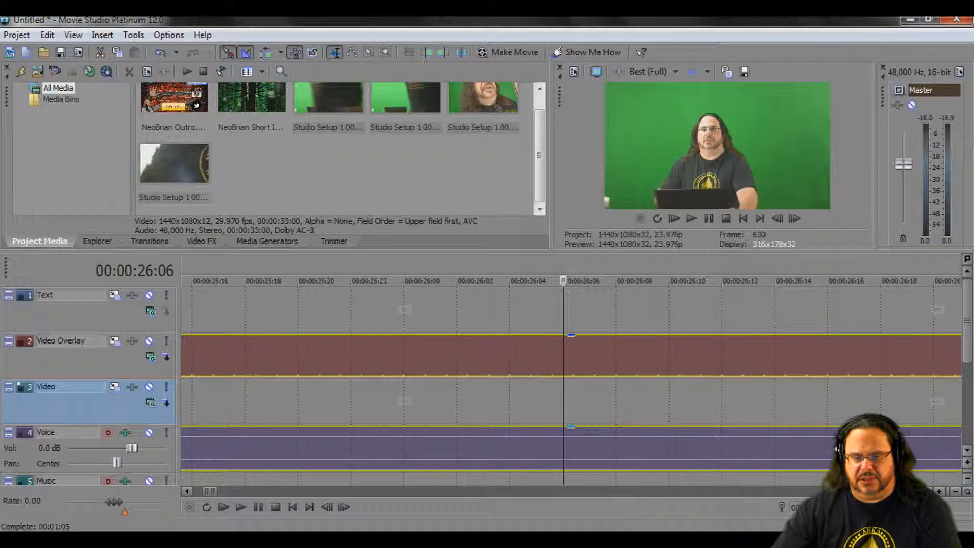
{"action": "scroll", "coordinate": [578, 384], "scroll_direction": "left", "scroll_amount": 5}
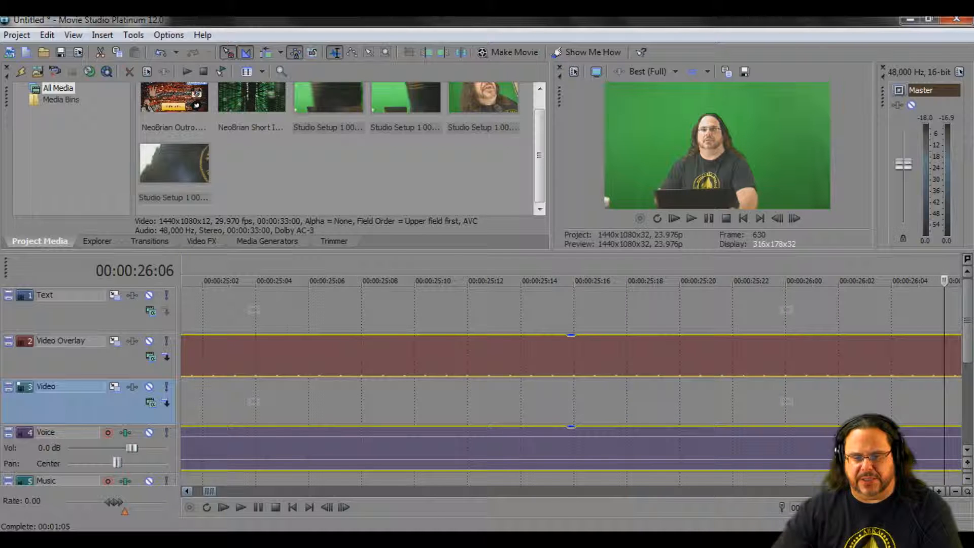
{"action": "scroll", "coordinate": [571, 384], "scroll_direction": "down", "scroll_amount": 10}
{"action": "scroll", "coordinate": [570, 384], "scroll_direction": "up", "scroll_amount": 9}
{"action": "scroll", "coordinate": [571, 384], "scroll_direction": "down", "scroll_amount": 5}
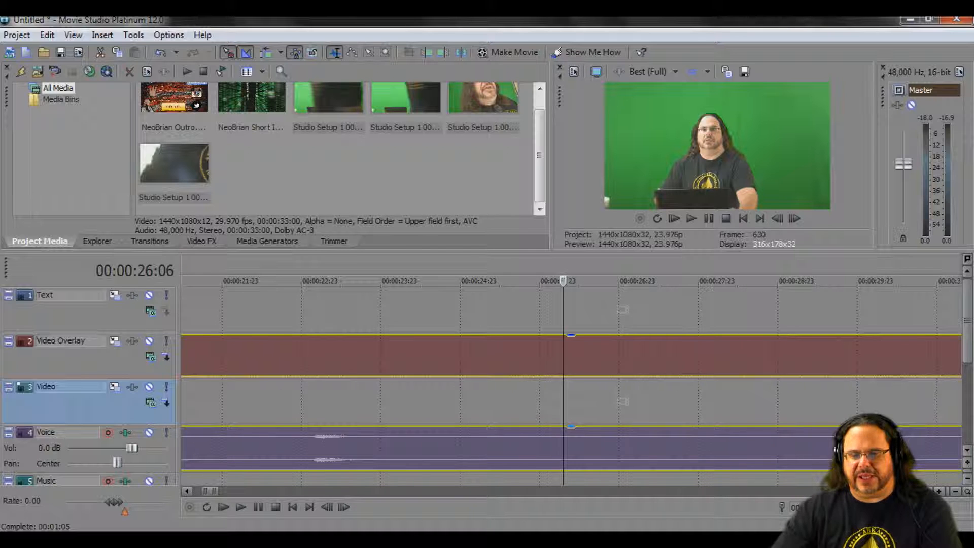
{"action": "scroll", "coordinate": [570, 384], "scroll_direction": "down", "scroll_amount": 10}
{"action": "mouse_move", "coordinate": [223, 356]}
{"action": "left_mouse_down"}
{"action": "mouse_move", "coordinate": [243, 356]}
{"action": "mouse_move", "coordinate": [230, 356]}
{"action": "mouse_move", "coordinate": [238, 401]}
{"action": "mouse_move", "coordinate": [242, 356]}
{"action": "left_mouse_up"}
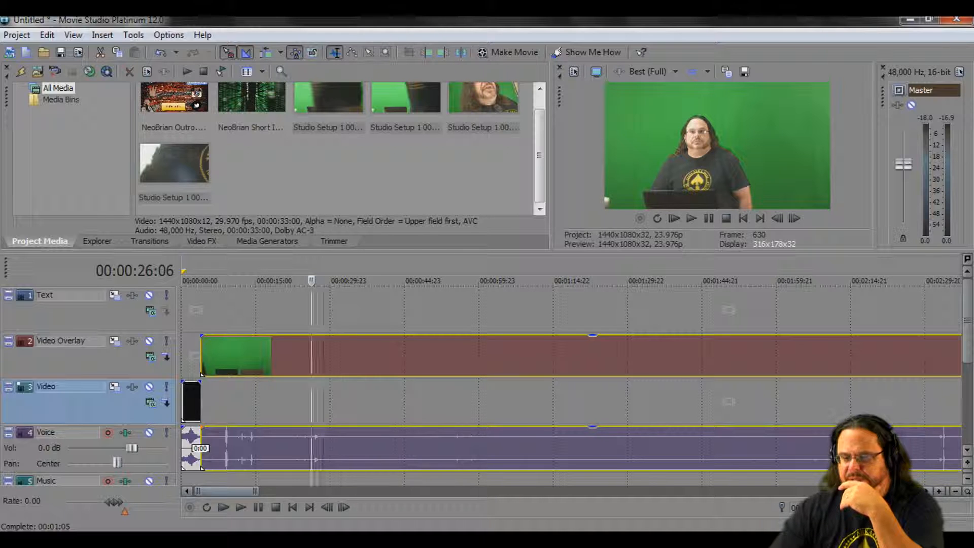
Play the first footage clip from 00:02:38:16 to find where the talking starts
{"action": "scroll", "coordinate": [571, 385], "scroll_direction": "right", "scroll_amount": 5}
{"action": "left_click", "coordinate": [587, 310]}
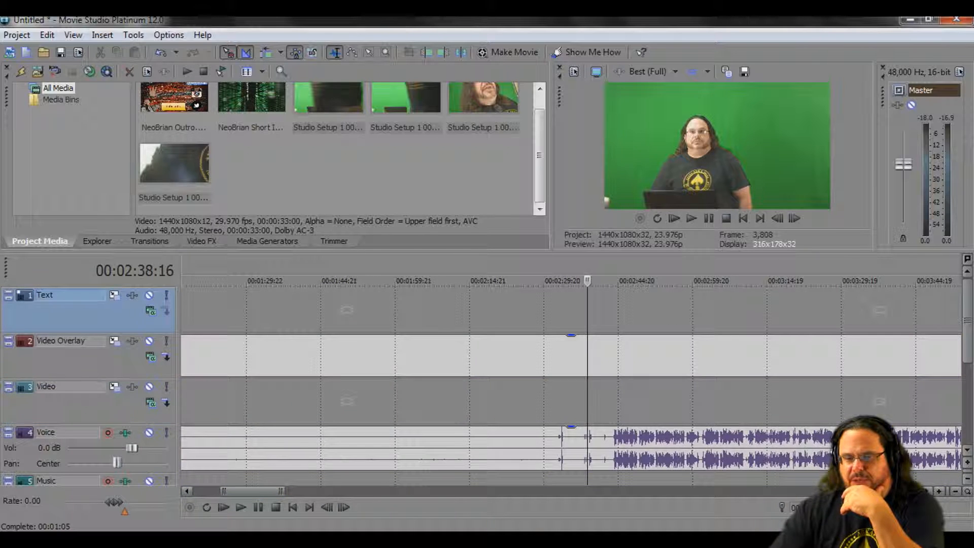
{"action": "key", "text": "space"}
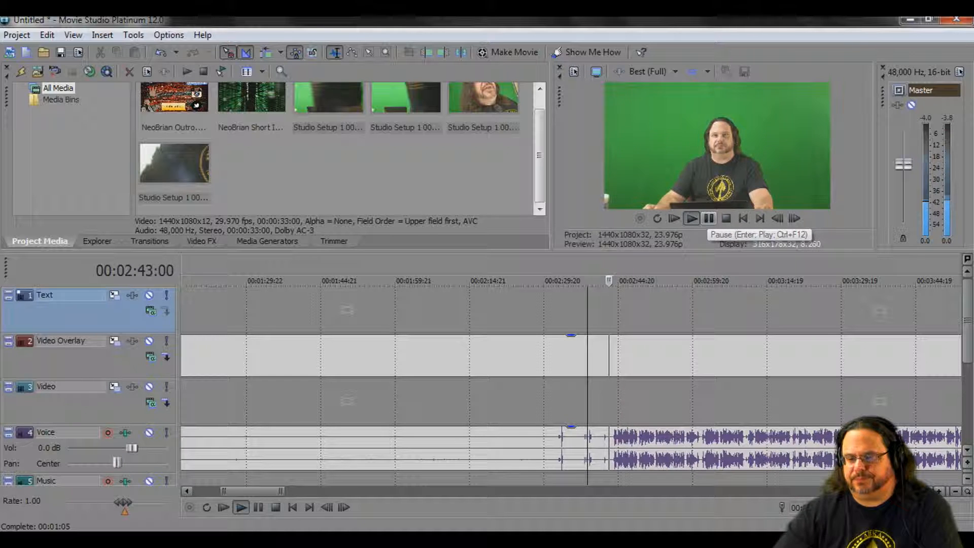
{"action": "key", "text": "Return"}
Fine-tune the cursor frame by frame to 00:02:42:16, just before the speech starts in the first footage clip
{"action": "key", "text": "Down"}
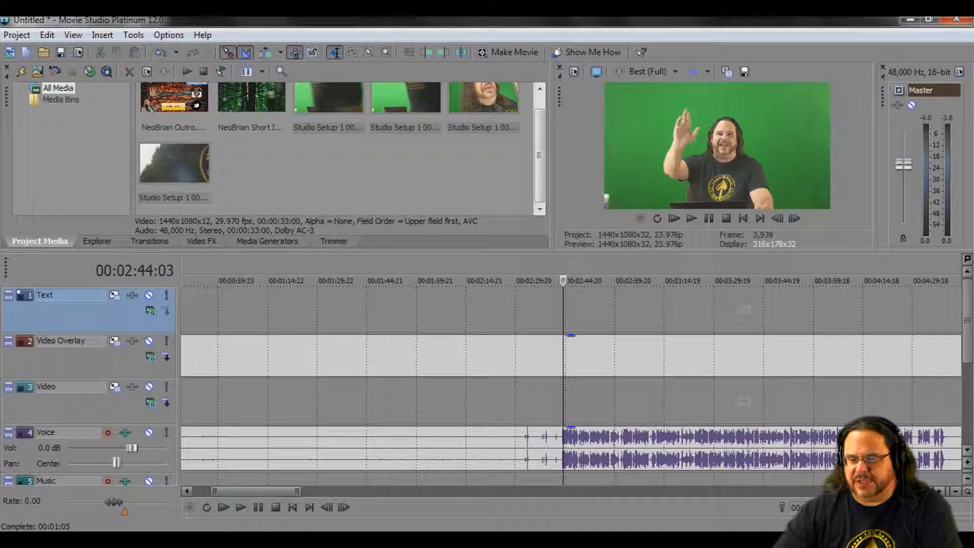
{"action": "key", "text": "Left"}
{"action": "key", "text": "Left"}
{"action": "key", "text": "Left"}
{"action": "key", "text": "Left"}
{"action": "key", "text": "Left"}
{"action": "key", "text": "Left"}
{"action": "key", "text": "Left"}
{"action": "key", "text": "Left"}
{"action": "key", "text": "Left"}
{"action": "key", "text": "Left"}
{"action": "key", "text": "Left"}
{"action": "key", "text": "Left"}
{"action": "key", "text": "Left"}
{"action": "key", "text": "Left"}
{"action": "key", "text": "Left"}
{"action": "key", "text": "Left"}
{"action": "key", "text": "Left"}
{"action": "key", "text": "Left"}
{"action": "key", "text": "Left"}
{"action": "key", "text": "Left"}
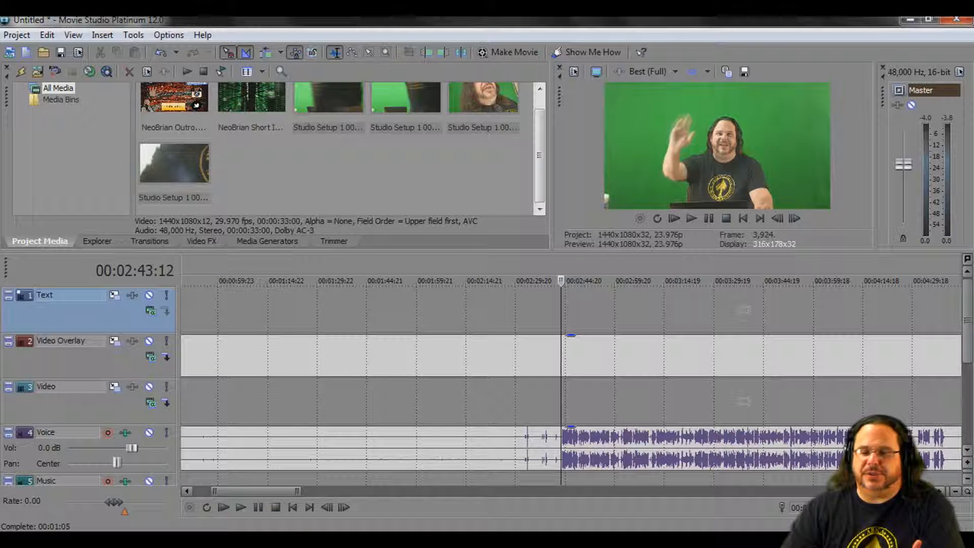
{"action": "key", "text": "Left"}
{"action": "key", "text": "Left"}
{"action": "key", "text": "Left"}
{"action": "key", "text": "Left"}
{"action": "key", "text": "Left"}
{"action": "key", "text": "Left"}
{"action": "key", "text": "Left"}
{"action": "key", "text": "Left"}
{"action": "key", "text": "Left"}
{"action": "key", "text": "Left"}
{"action": "key", "text": "Left"}
{"action": "key", "text": "Left"}
{"action": "key", "text": "Left"}
{"action": "key", "text": "Left"}
{"action": "key", "text": "Left"}
{"action": "key", "text": "Left"}
{"action": "key", "text": "Left"}
{"action": "key", "text": "Left"}
{"action": "key", "text": "Left"}
{"action": "key", "text": "Left"}
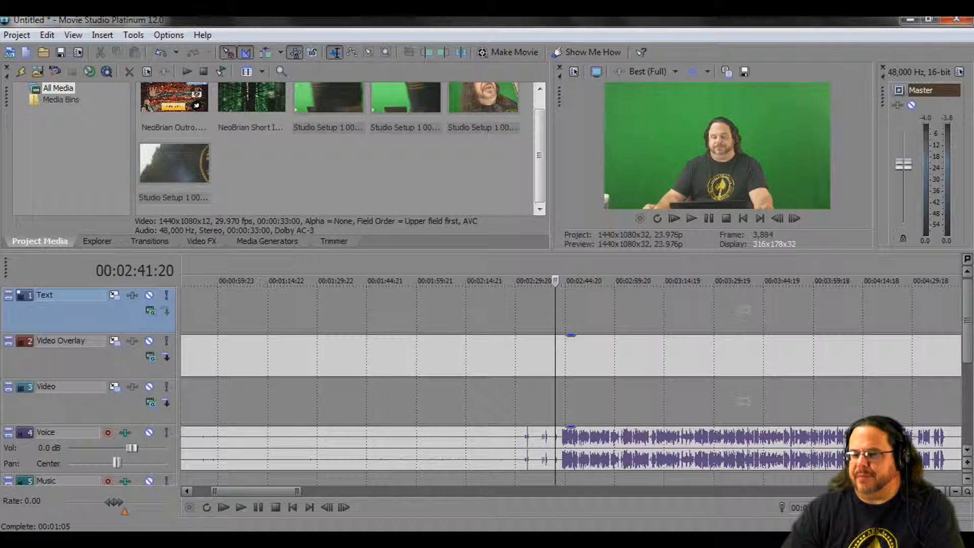
{"action": "key", "text": "Right"}
{"action": "key", "text": "Right"}
{"action": "key", "text": "Right"}
{"action": "key", "text": "Right"}
{"action": "key", "text": "Right"}
{"action": "key", "text": "Right"}
{"action": "key", "text": "Right"}
{"action": "key", "text": "Right"}
{"action": "key", "text": "Right"}
{"action": "key", "text": "Right"}
{"action": "key", "text": "Right"}
{"action": "key", "text": "Right"}
{"action": "key", "text": "Right"}
{"action": "key", "text": "Right"}
{"action": "key", "text": "Right"}
{"action": "key", "text": "Right"}
{"action": "key", "text": "Right"}
{"action": "key", "text": "Right"}
{"action": "key", "text": "Right"}
{"action": "key", "text": "Right"}
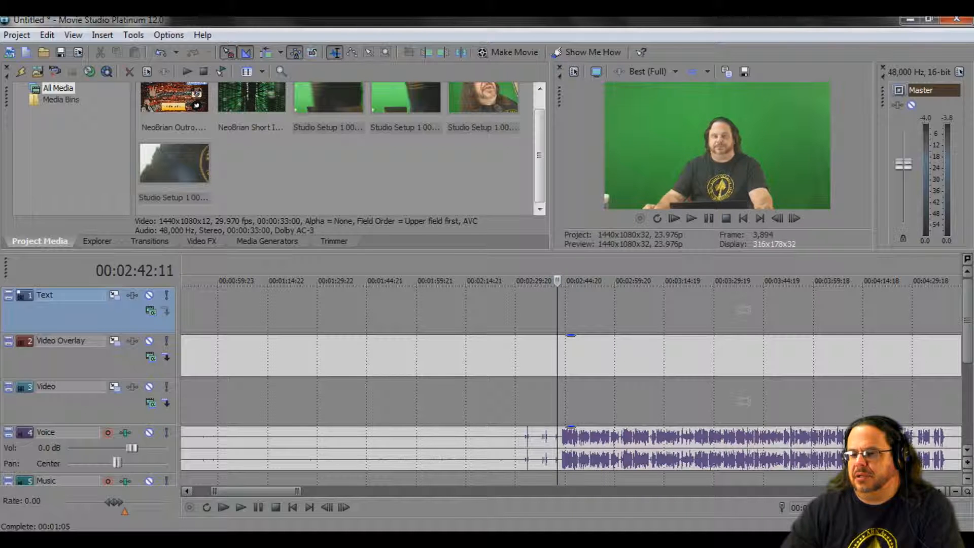
{"action": "key", "text": "Left"}
{"action": "key", "text": "Right"}
{"action": "key", "text": "Left"}
{"action": "key", "text": "Right"}
{"action": "key", "text": "Left"}
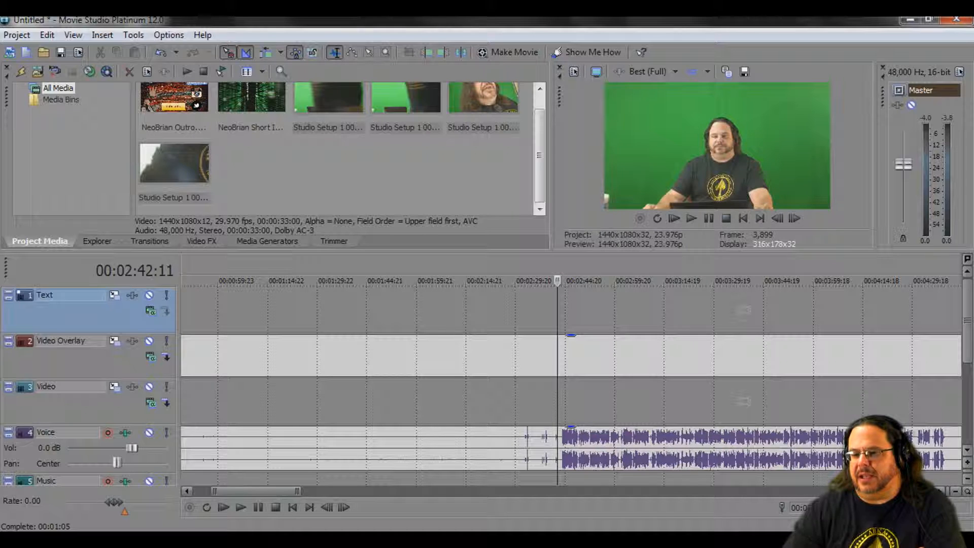
{"action": "key", "text": "Right"}
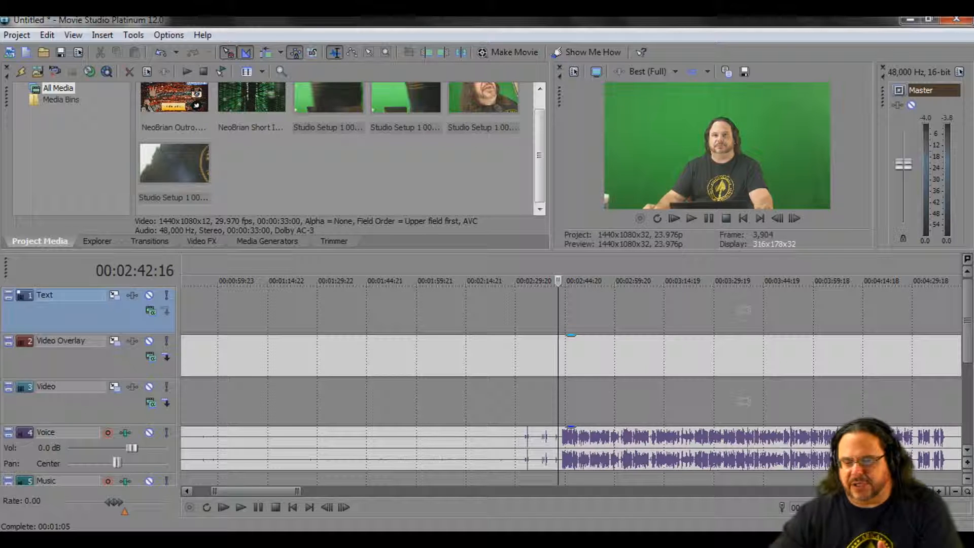
Split the first footage clip at the cursor and delete the silent part before the split
{"action": "right_click", "coordinate": [555, 356]}
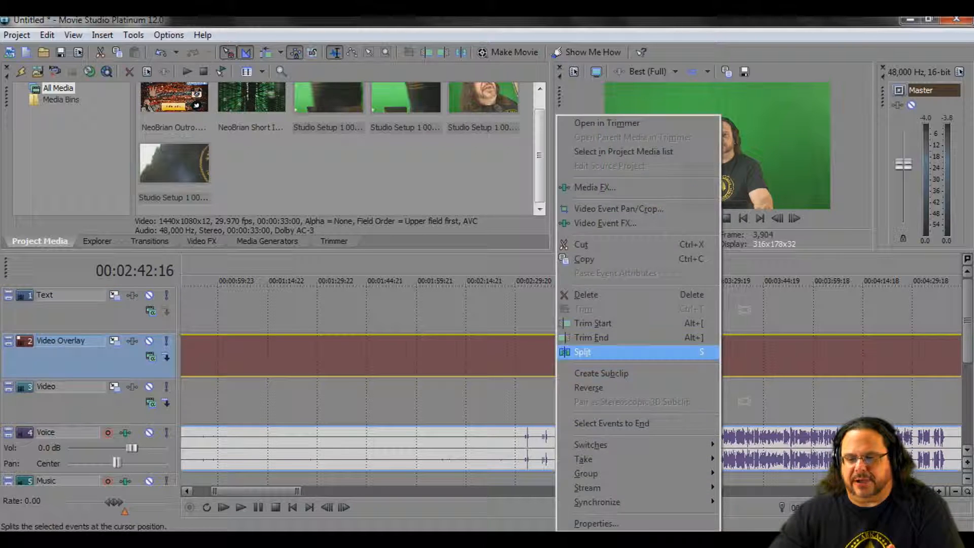
{"action": "left_click", "coordinate": [581, 352]}
{"action": "left_click", "coordinate": [374, 356]}
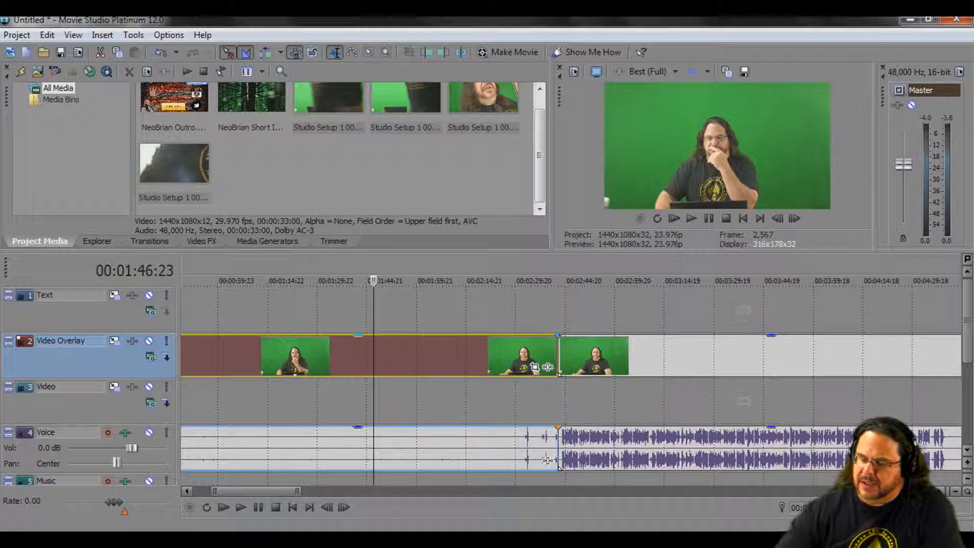
{"action": "key", "text": "Delete"}
Move all remaining Video Overlay clips with their audio back together so they begin at the end of the intro
{"action": "left_click", "coordinate": [661, 356]}
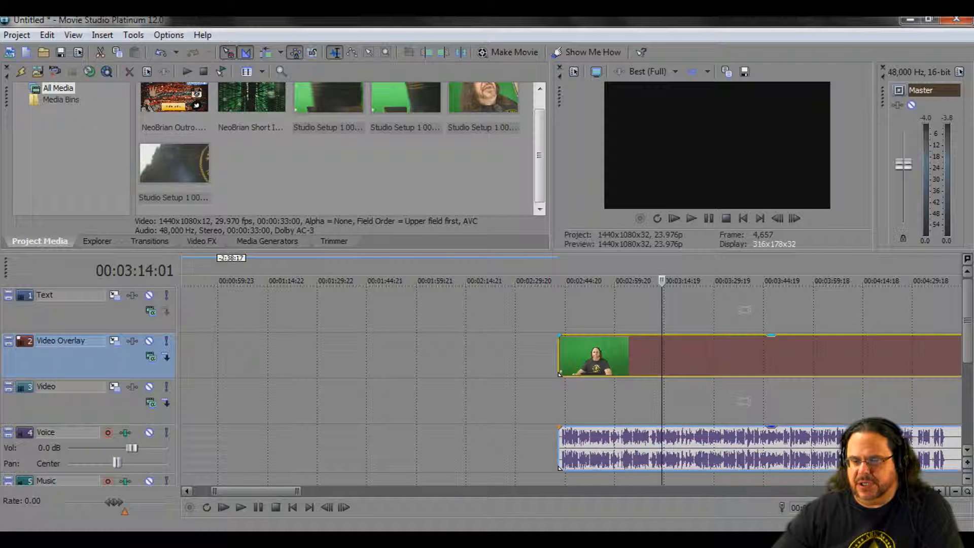
{"action": "scroll", "coordinate": [662, 356], "scroll_direction": "down", "scroll_amount": 5}
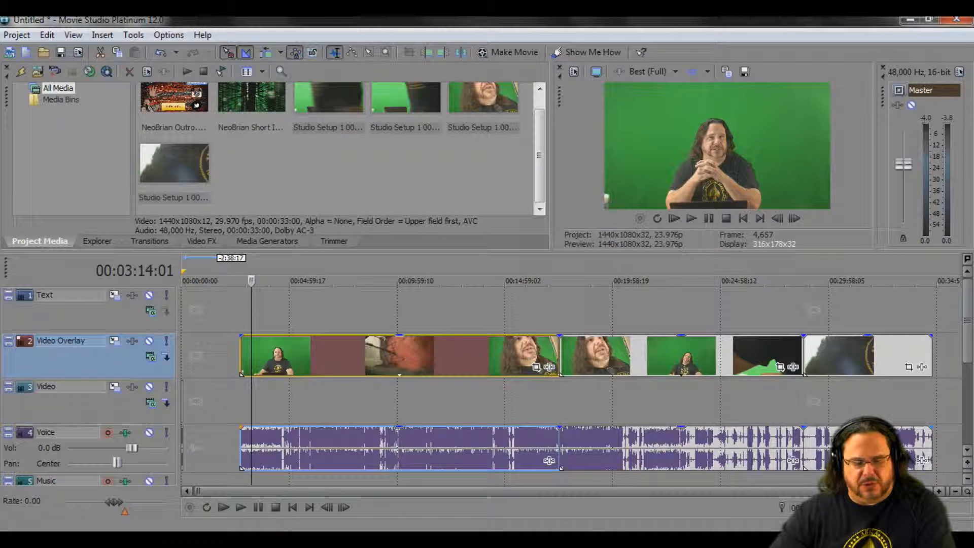
{"action": "scroll", "coordinate": [572, 380], "scroll_direction": "up", "scroll_amount": 5}
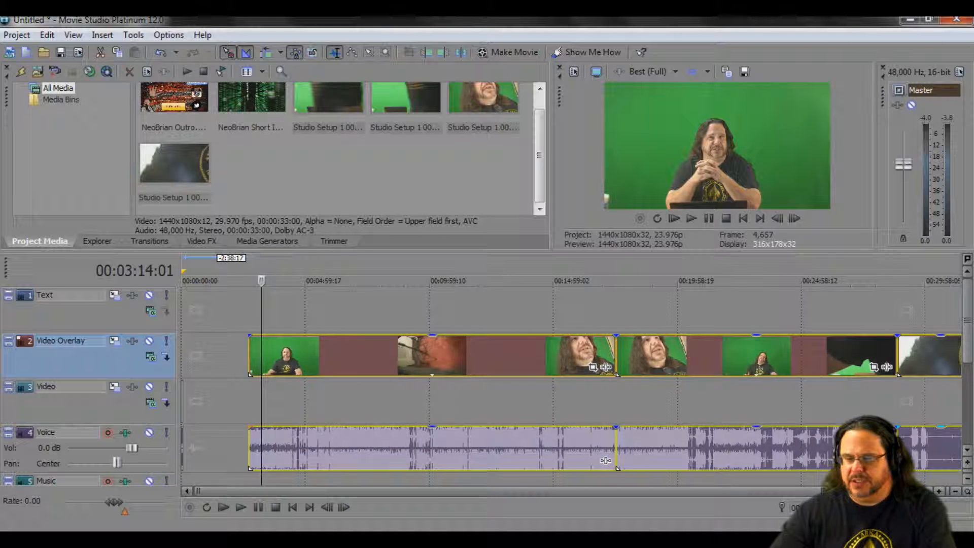
{"action": "left_click_drag", "start_coordinate": [572, 357], "coordinate": [318, 356]}
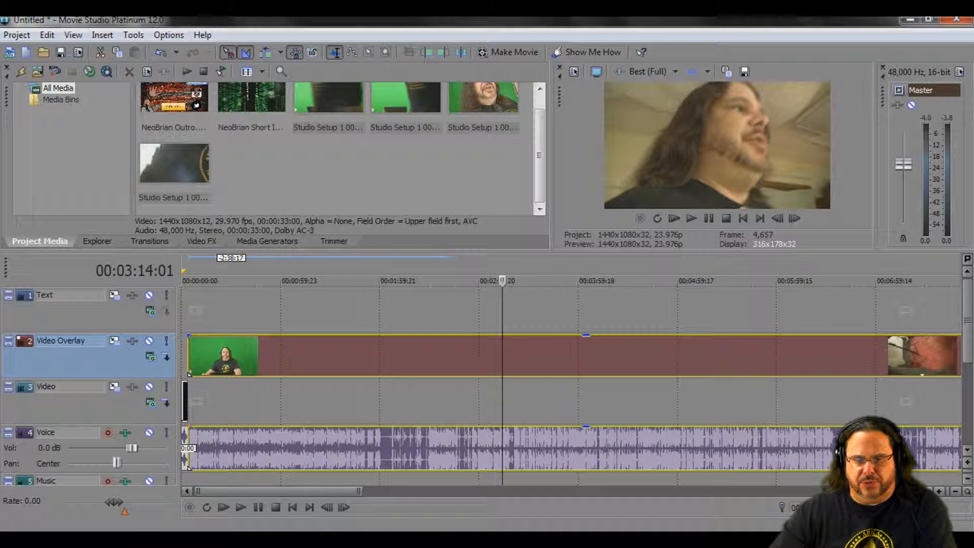
{"action": "mouse_move", "coordinate": [284, 491]}
{"action": "left_mouse_down"}
{"action": "mouse_move", "coordinate": [821, 491]}
{"action": "mouse_move", "coordinate": [286, 491]}
{"action": "left_mouse_up"}
{"action": "left_click", "coordinate": [188, 355]}
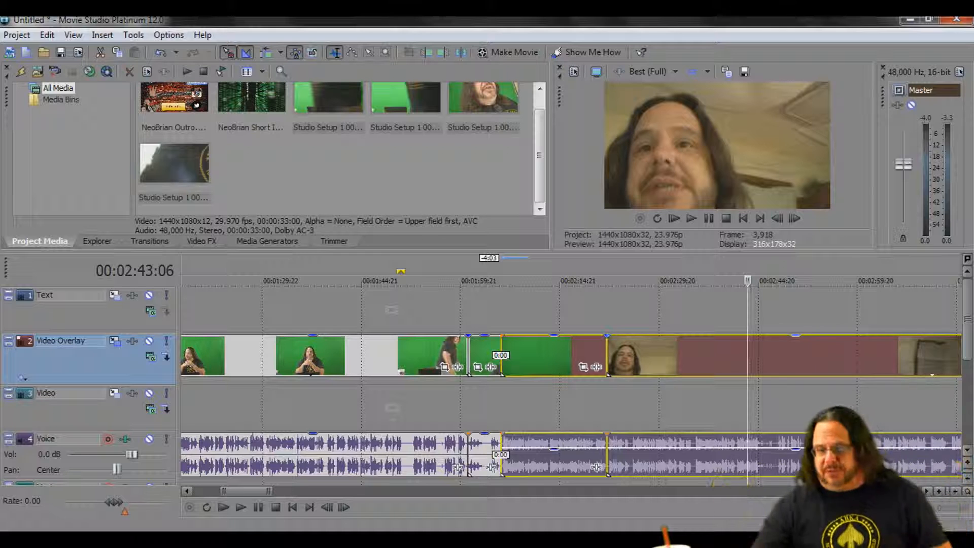
Check the short clips after the gap near the end of the Video Overlay footage and move the crossed-arms clip beyond the last one
{"action": "left_click_drag", "start_coordinate": [247, 491], "coordinate": [519, 491]}
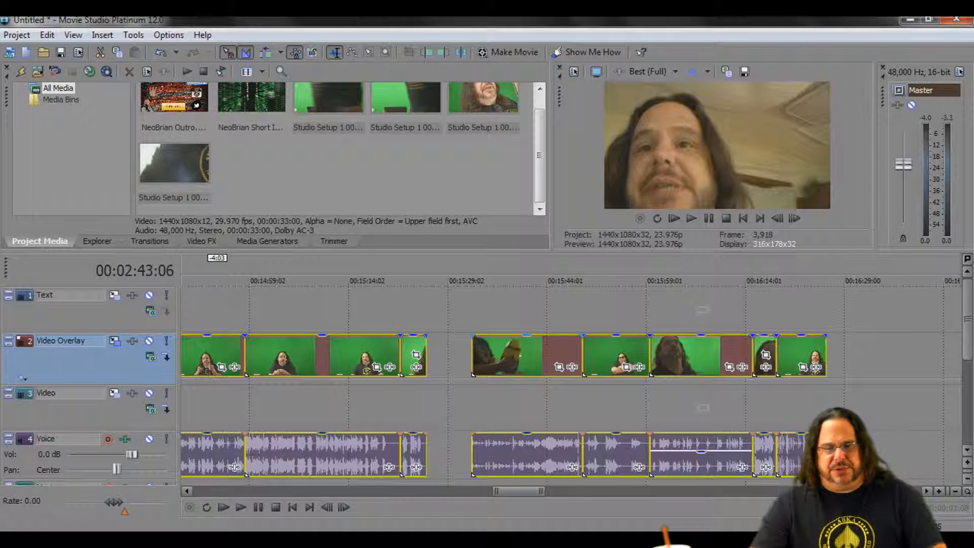
{"action": "left_click", "coordinate": [543, 355]}
{"action": "left_click", "coordinate": [629, 355]}
{"action": "left_click", "coordinate": [689, 355]}
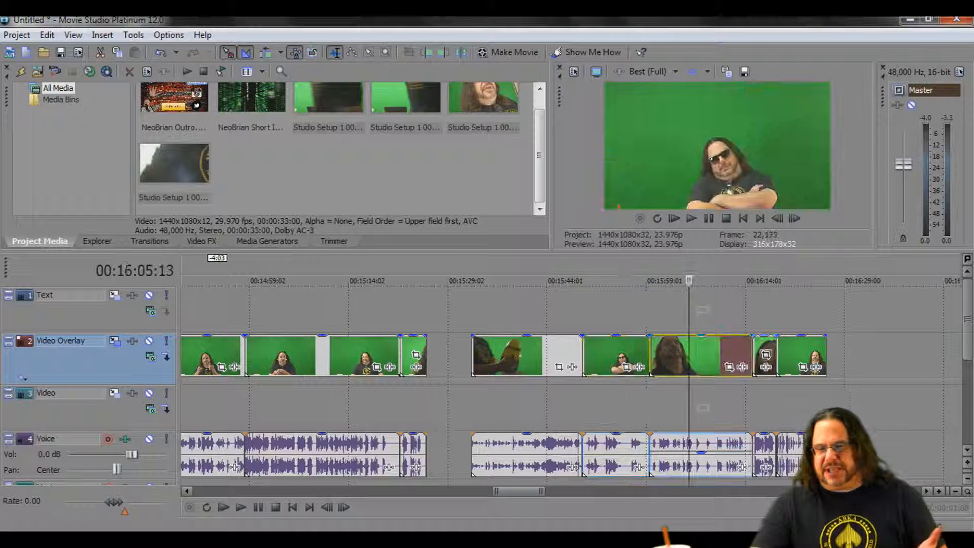
{"action": "left_click", "coordinate": [541, 355]}
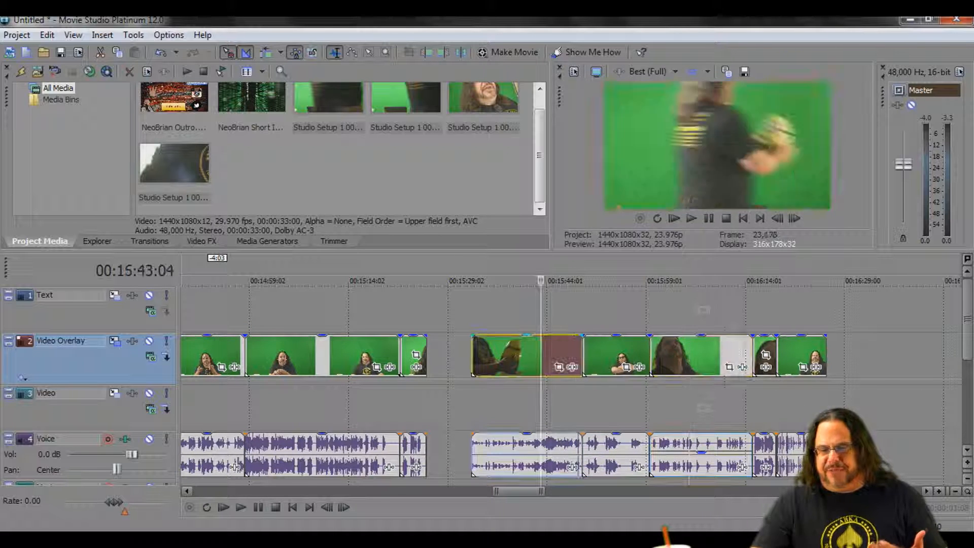
{"action": "left_click", "coordinate": [472, 310]}
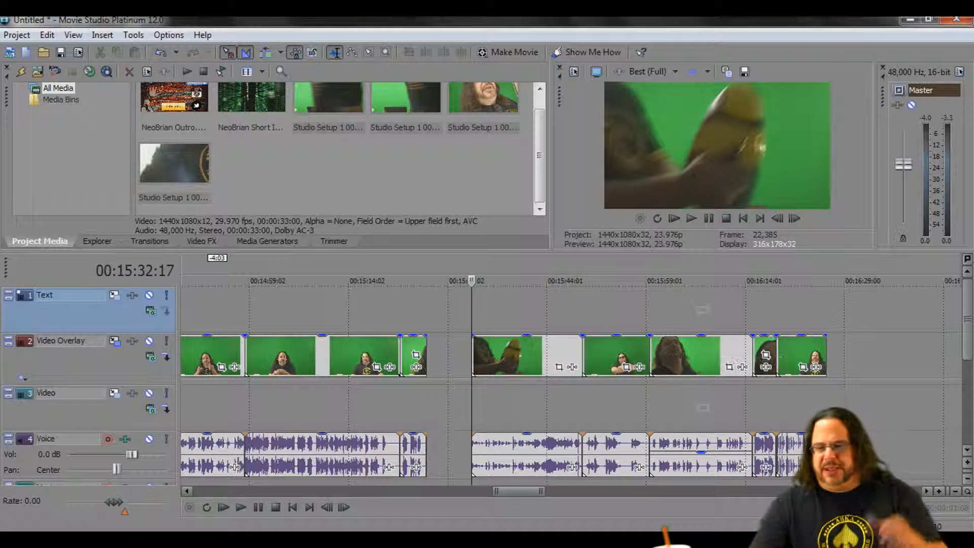
{"action": "left_click", "coordinate": [620, 354]}
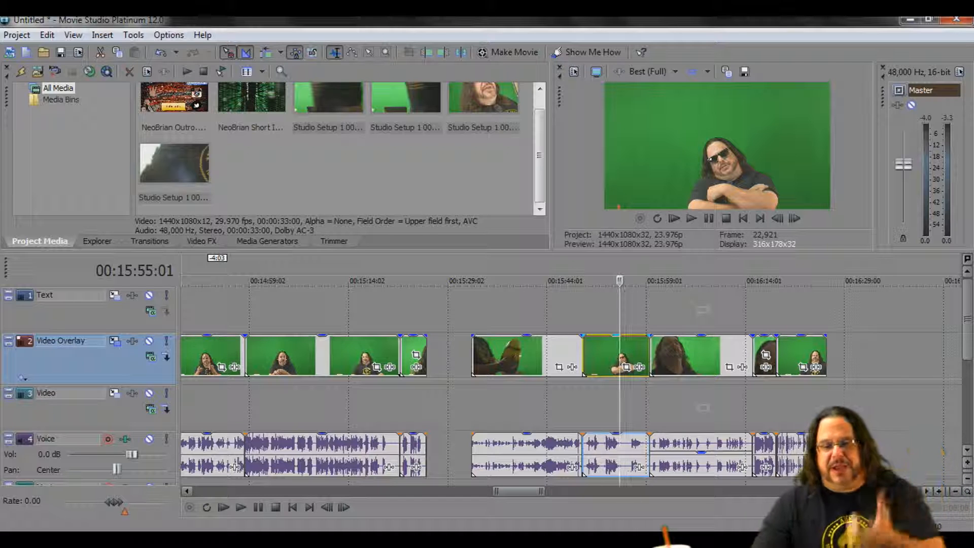
{"action": "left_click_drag", "start_coordinate": [617, 355], "coordinate": [901, 355]}
Spot-check the middle of the edited footage at 00:07:56:13 and 00:09:22:23
{"action": "left_click_drag", "start_coordinate": [519, 491], "coordinate": [441, 491]}
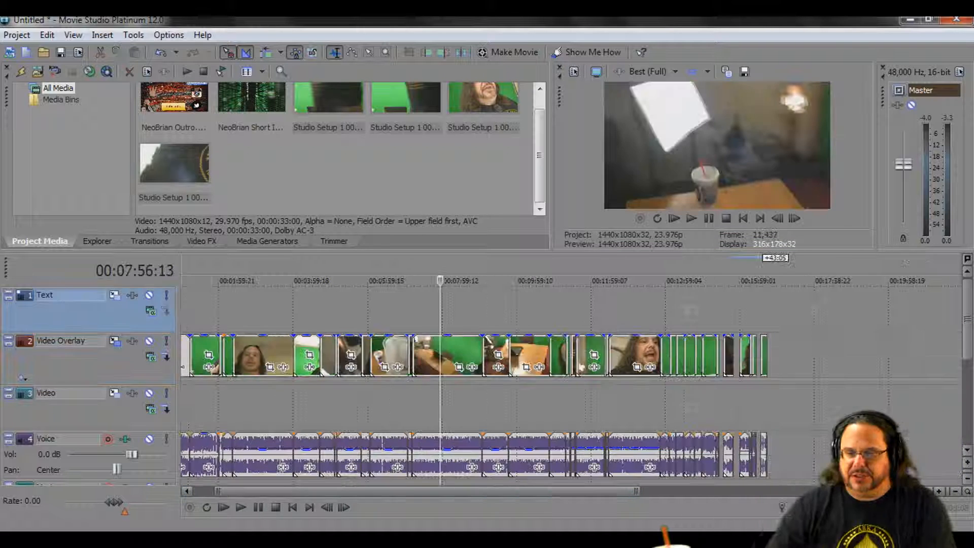
{"action": "key", "text": "space"}
{"action": "key", "text": "space"}
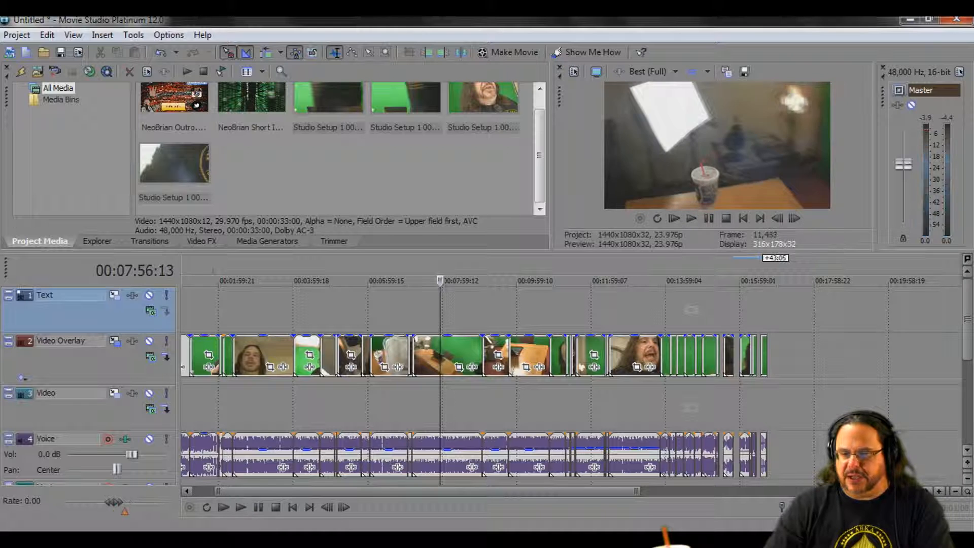
{"action": "left_click", "coordinate": [494, 309]}
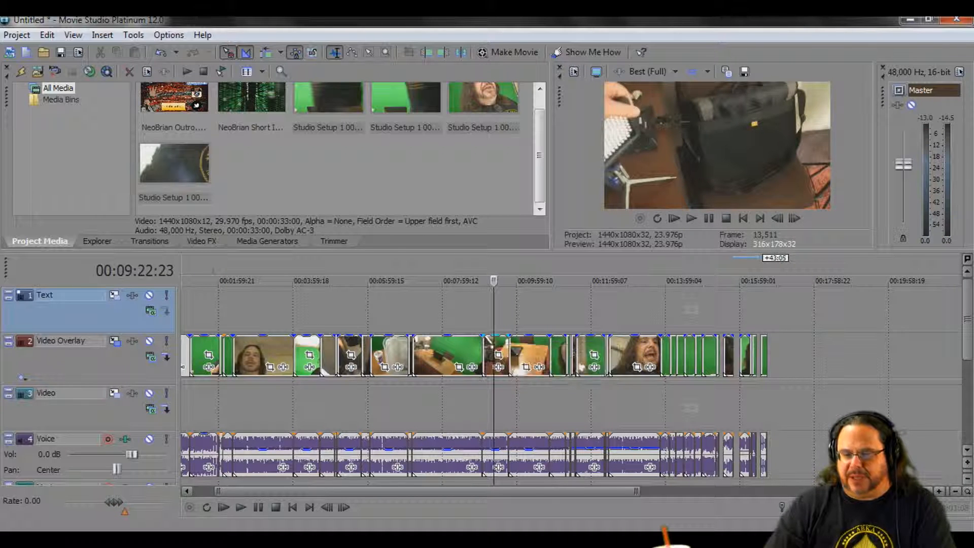
Shift the Video Overlay clips from the one at 00:09:13:18 through the last before the gap about 6:19 later, with their audio
{"action": "left_click", "coordinate": [488, 350]}
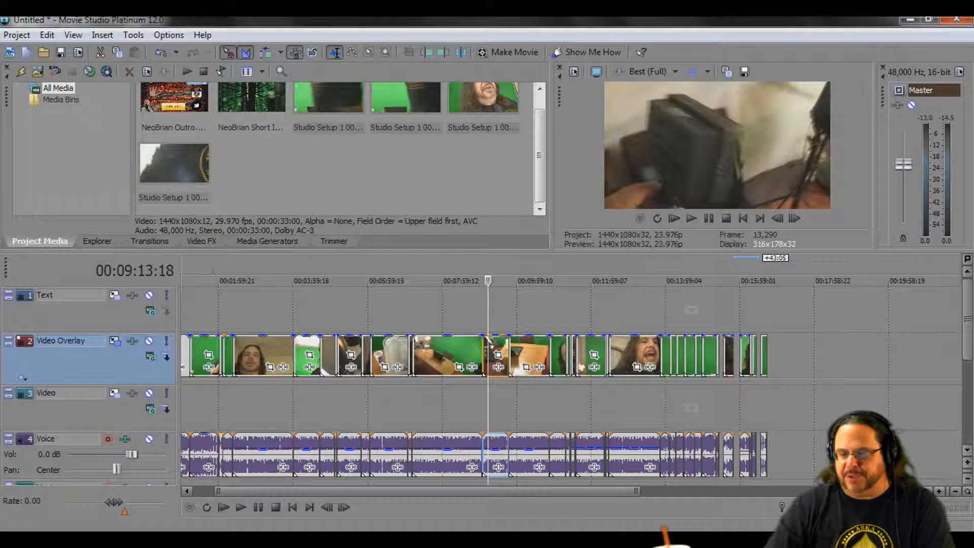
{"action": "scroll", "coordinate": [413, 342], "scroll_direction": "down", "scroll_amount": 3}
{"action": "scroll", "coordinate": [412, 341], "scroll_direction": "up", "scroll_amount": 4}
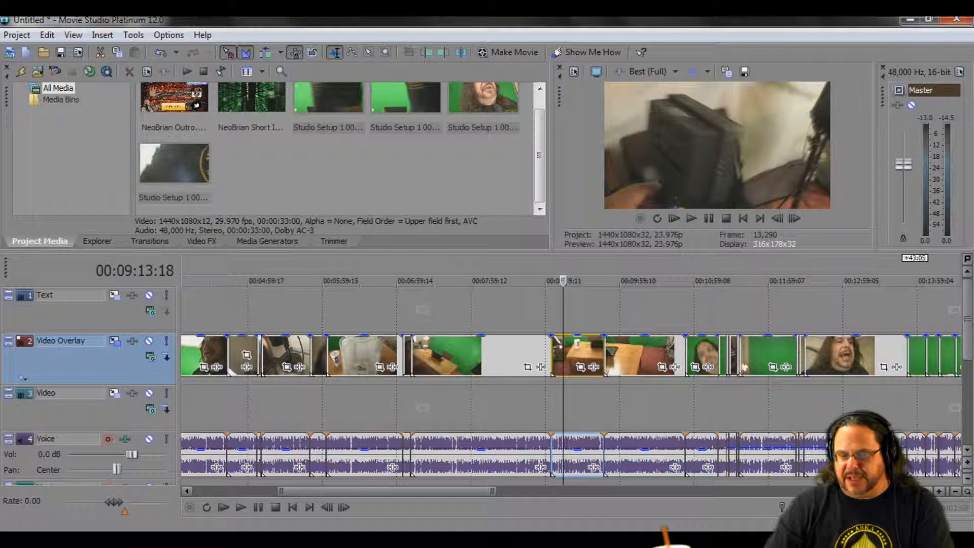
{"action": "left_click_drag", "start_coordinate": [413, 491], "coordinate": [454, 491]}
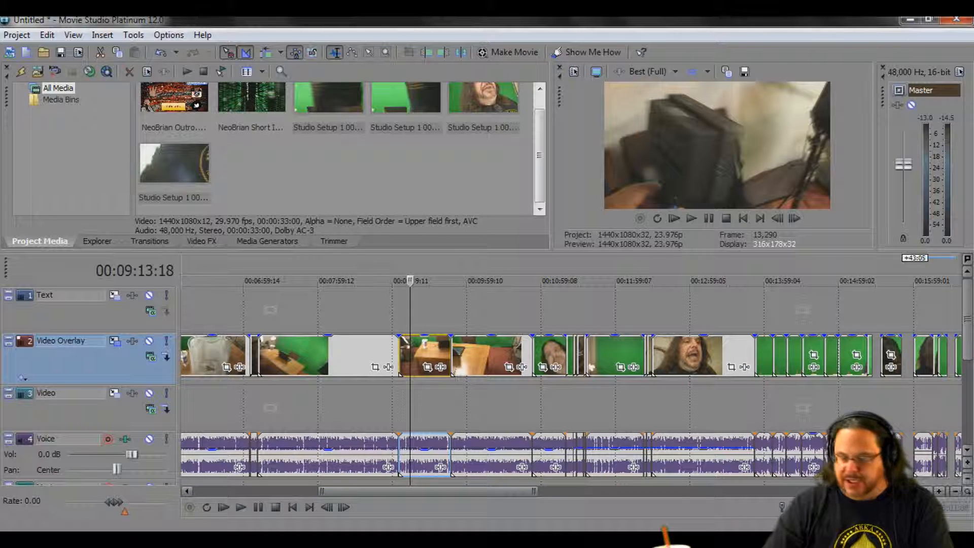
{"action": "left_click", "coordinate": [860, 352], "text": "shift"}
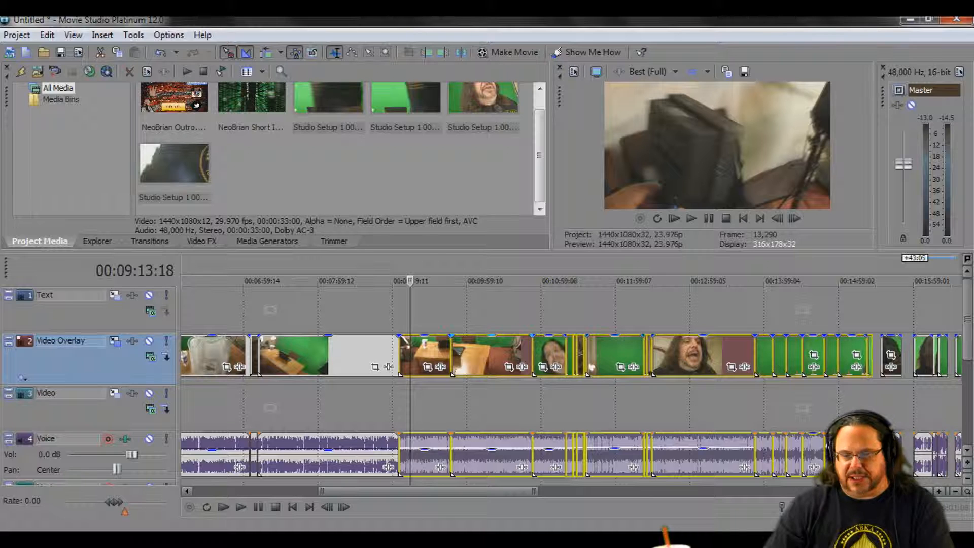
{"action": "left_click_drag", "start_coordinate": [404, 340], "coordinate": [412, 343]}
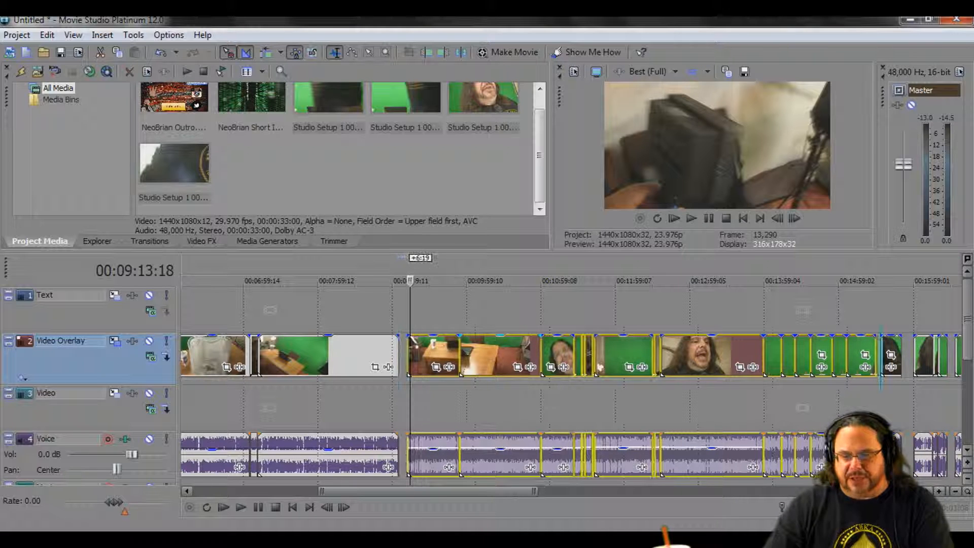
Move the crossed-arms clip from the end of the footage into the opened gap before the desk clip
{"action": "scroll", "coordinate": [413, 355], "scroll_direction": "right", "scroll_amount": 5}
{"action": "left_click_drag", "start_coordinate": [594, 355], "coordinate": [294, 345]}
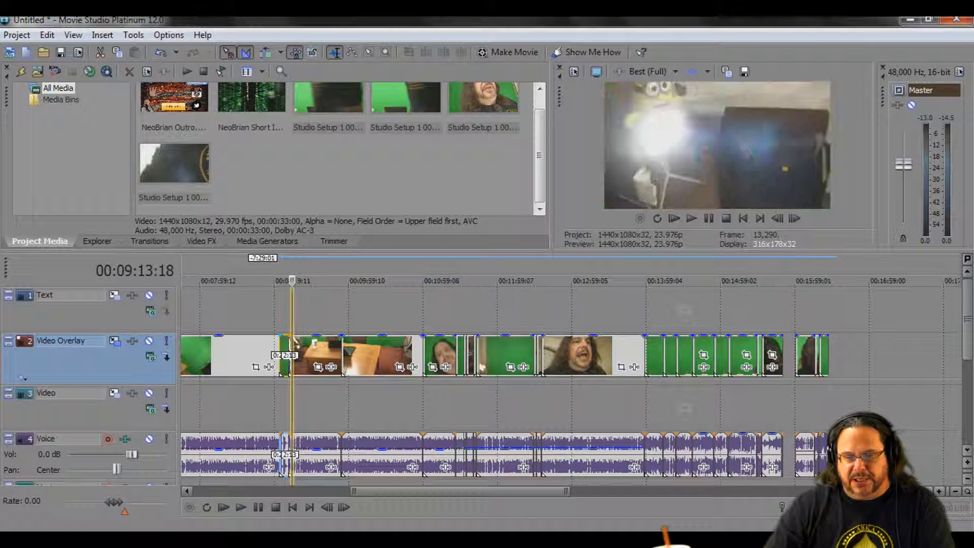
Move the isolated raised-arm clip at the far end about 8 minutes earlier, closer to the main footage
{"action": "scroll", "coordinate": [294, 345], "scroll_direction": "up", "scroll_amount": 5}
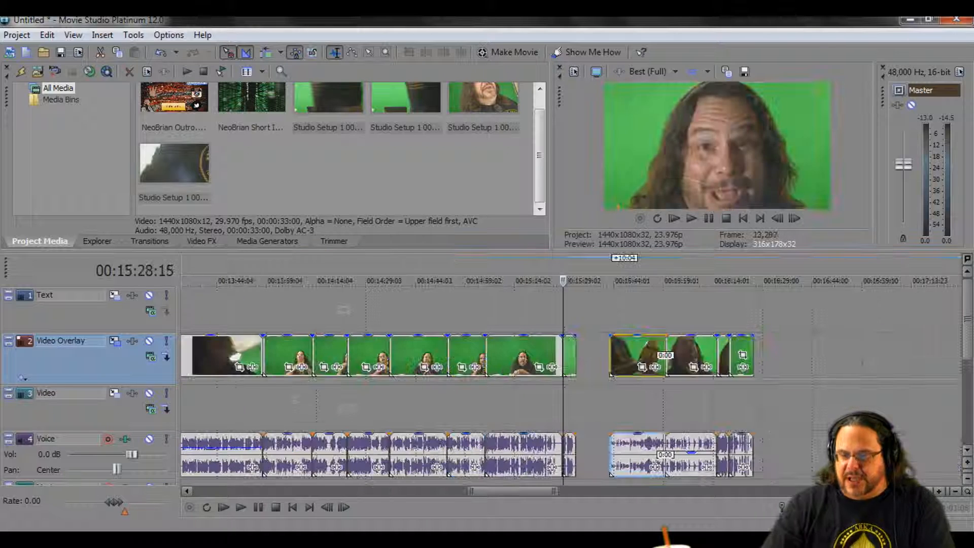
{"action": "scroll", "coordinate": [563, 355], "scroll_direction": "down", "scroll_amount": 5}
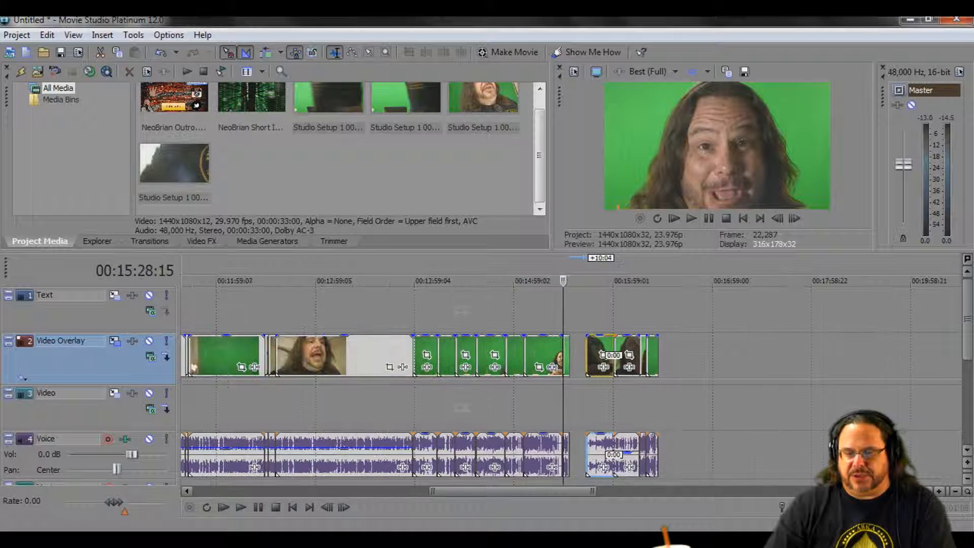
{"action": "scroll", "coordinate": [563, 355], "scroll_direction": "up", "scroll_amount": 2}
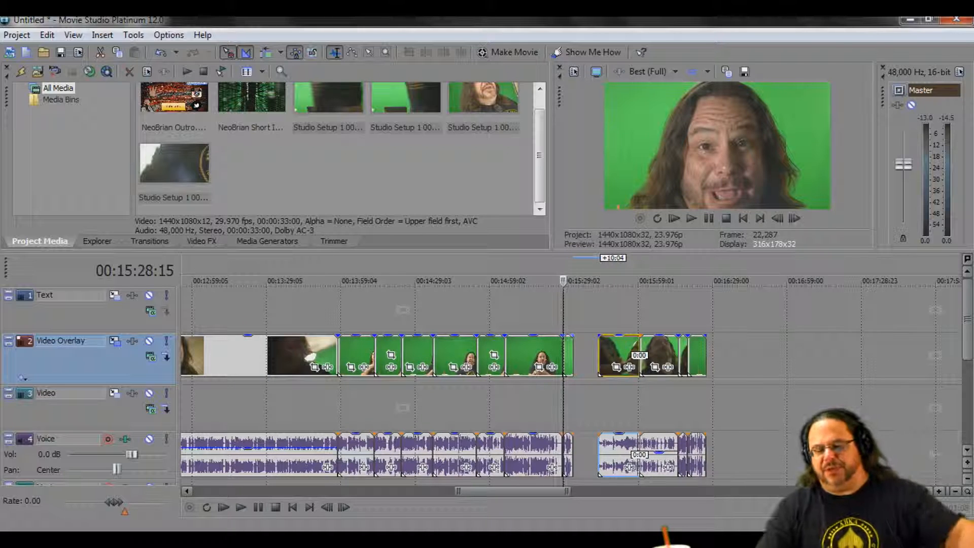
{"action": "scroll", "coordinate": [563, 355], "scroll_direction": "up", "scroll_amount": 4}
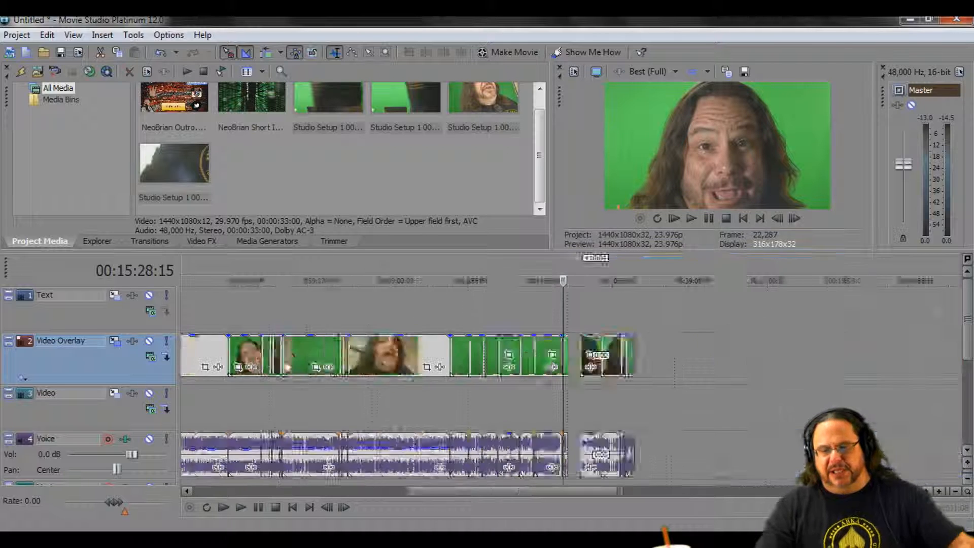
{"action": "scroll", "coordinate": [563, 355], "scroll_direction": "down", "scroll_amount": 6}
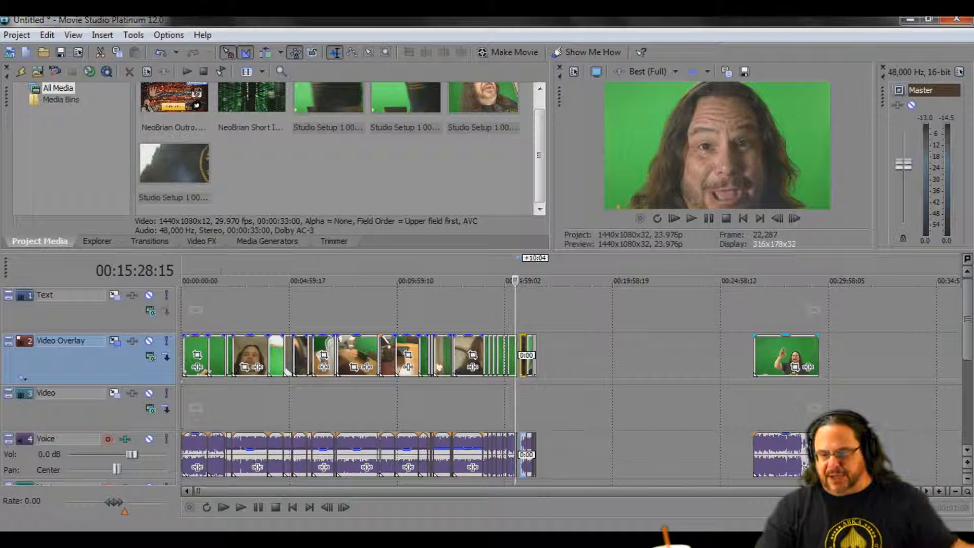
{"action": "left_click_drag", "start_coordinate": [787, 355], "coordinate": [613, 355]}
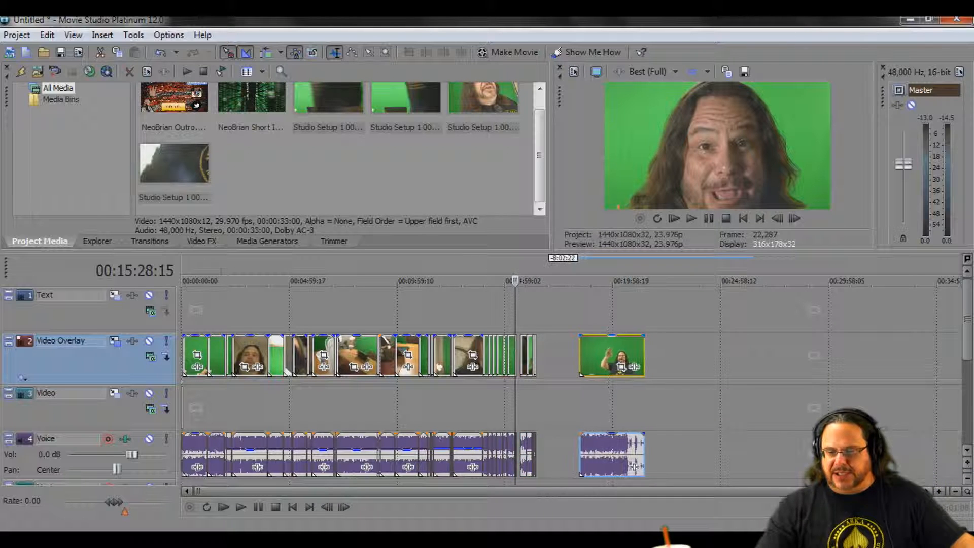
{"action": "scroll", "coordinate": [613, 356], "scroll_direction": "up", "scroll_amount": 3}
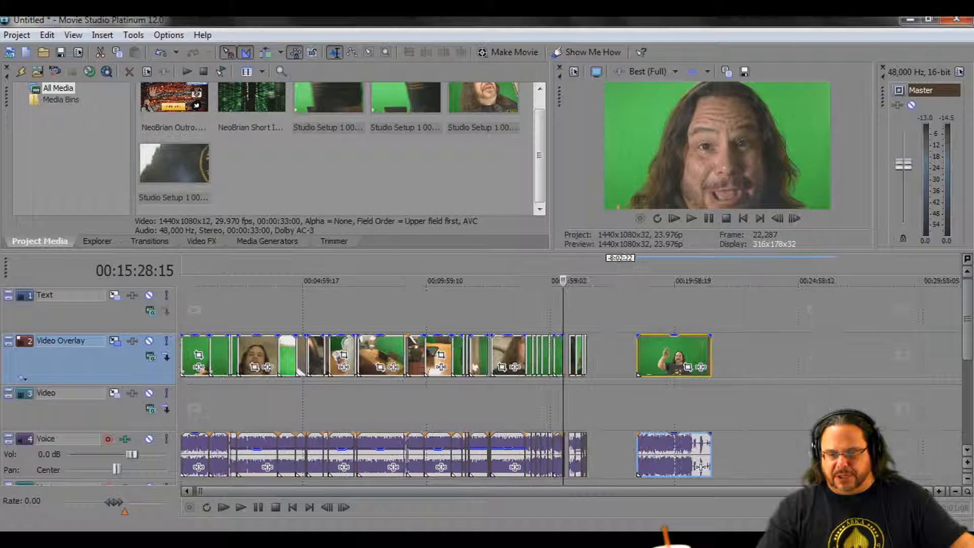
{"action": "scroll", "coordinate": [586, 355], "scroll_direction": "up", "scroll_amount": 2}
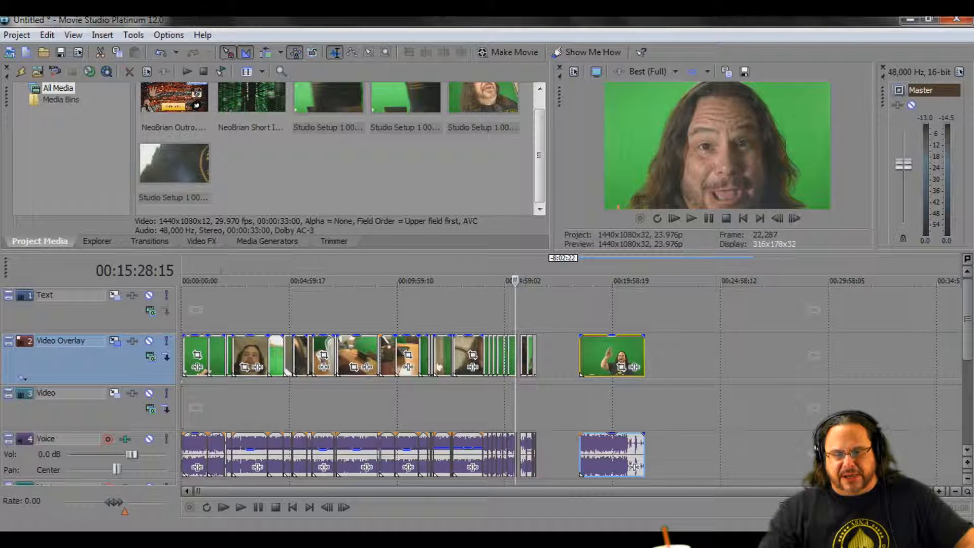
Move the crossed-arms clip 0:20 later so it starts at 00:09:04:10, where the preceding clip ends
{"action": "left_click", "coordinate": [375, 310]}
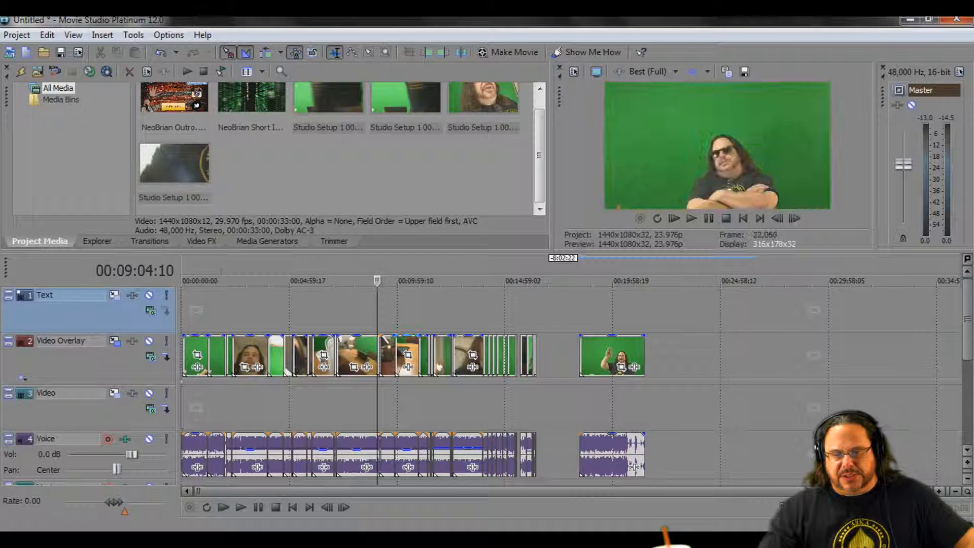
{"action": "scroll", "coordinate": [375, 310], "scroll_direction": "up", "scroll_amount": 3}
{"action": "scroll", "coordinate": [385, 350], "scroll_direction": "up", "scroll_amount": 4}
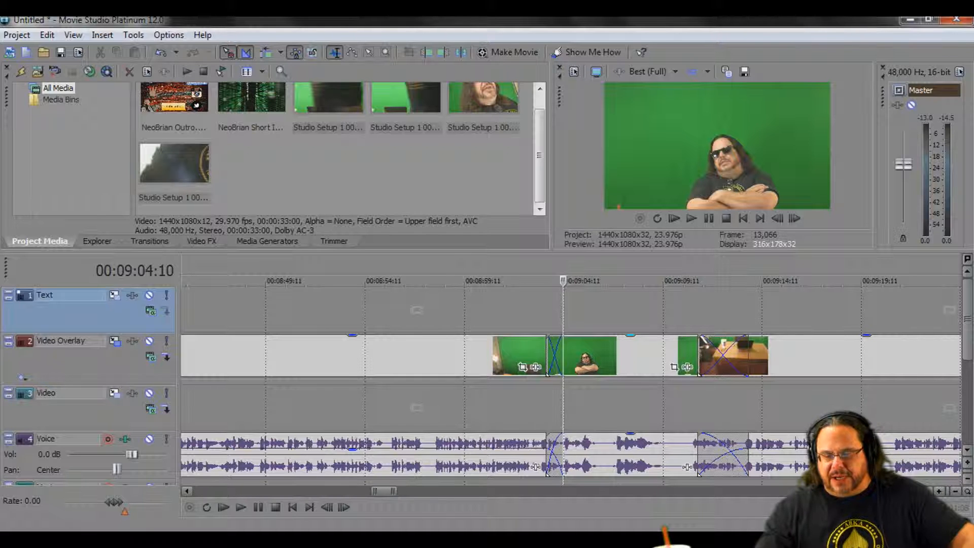
{"action": "left_click_drag", "start_coordinate": [584, 355], "coordinate": [600, 355]}
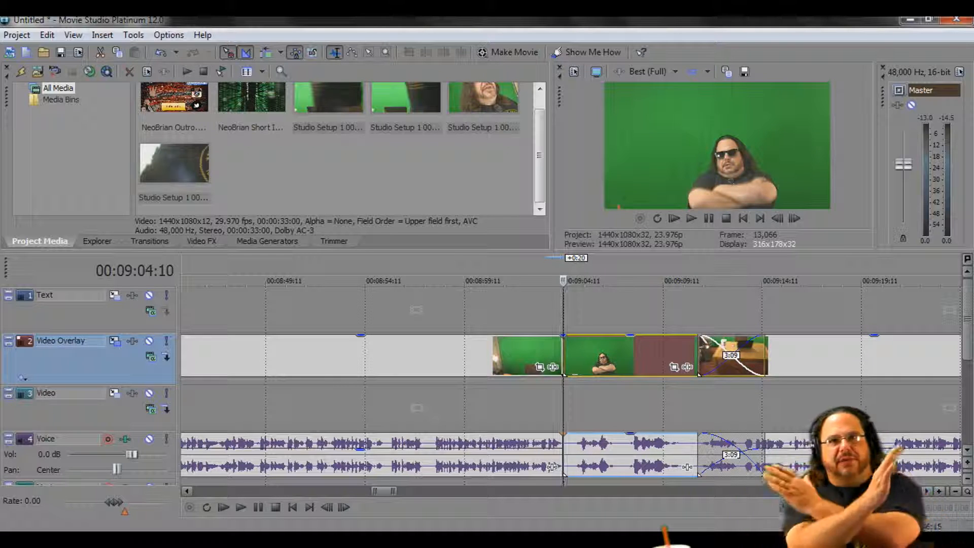
Shift the clips from the desk clip through the last before the gap 3:09 later, starting where the crossed-arms clip ends
{"action": "left_click", "coordinate": [835, 355]}
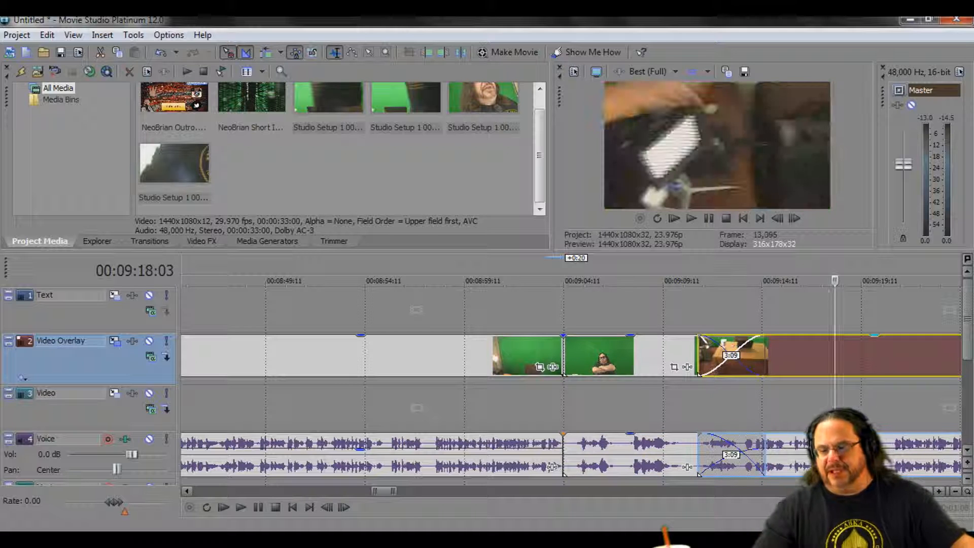
{"action": "scroll", "coordinate": [571, 355], "scroll_direction": "down", "scroll_amount": 8}
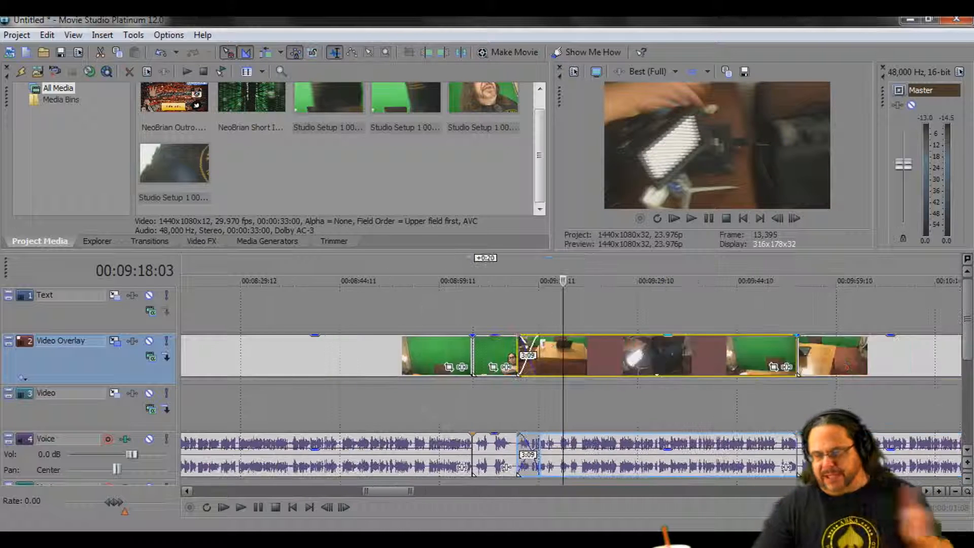
{"action": "scroll", "coordinate": [557, 342], "scroll_direction": "down", "scroll_amount": 3}
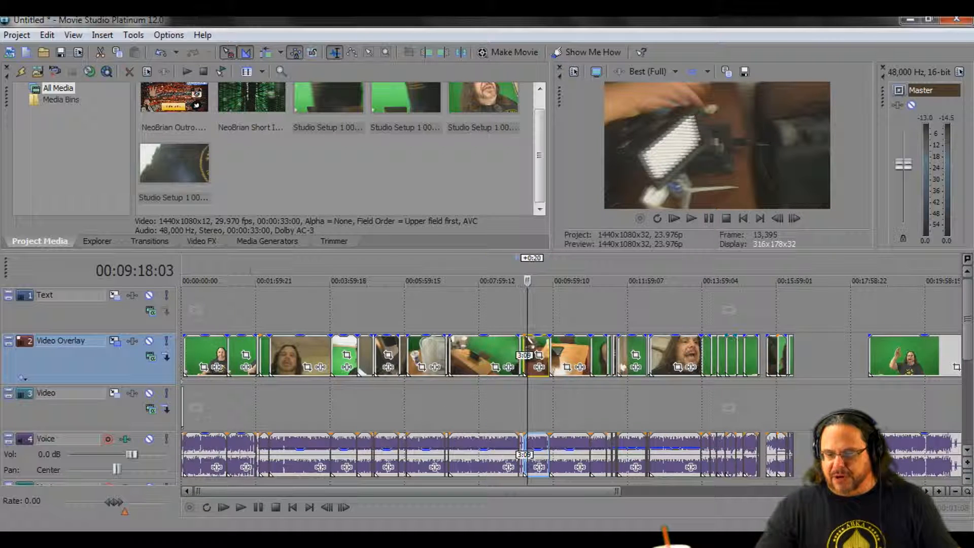
{"action": "scroll", "coordinate": [527, 340], "scroll_direction": "up", "scroll_amount": 8}
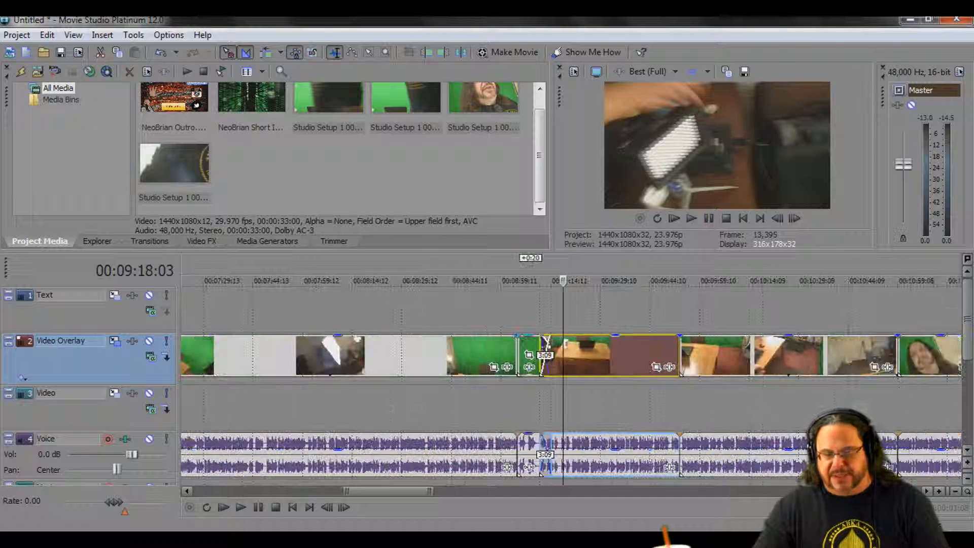
{"action": "scroll", "coordinate": [553, 338], "scroll_direction": "down", "scroll_amount": 6}
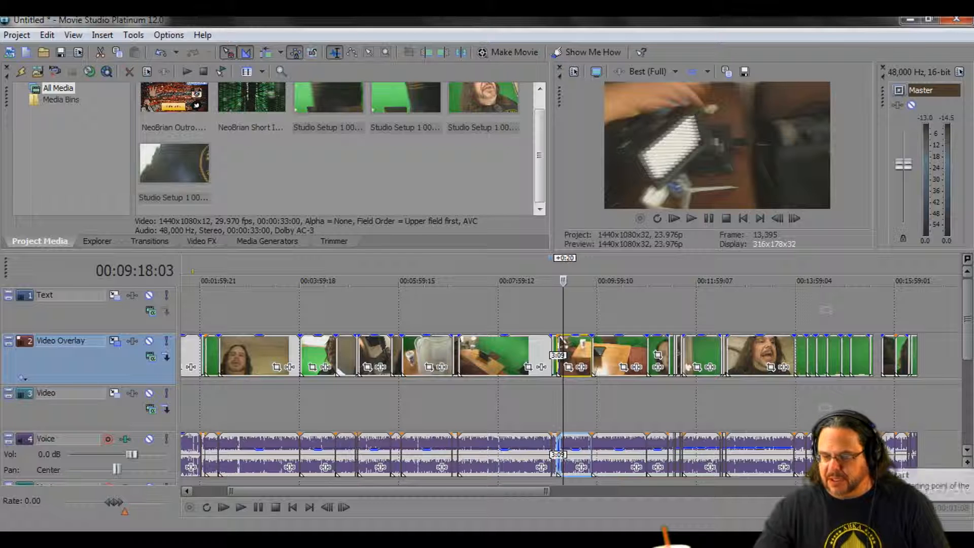
{"action": "left_click", "coordinate": [862, 357], "text": "shift"}
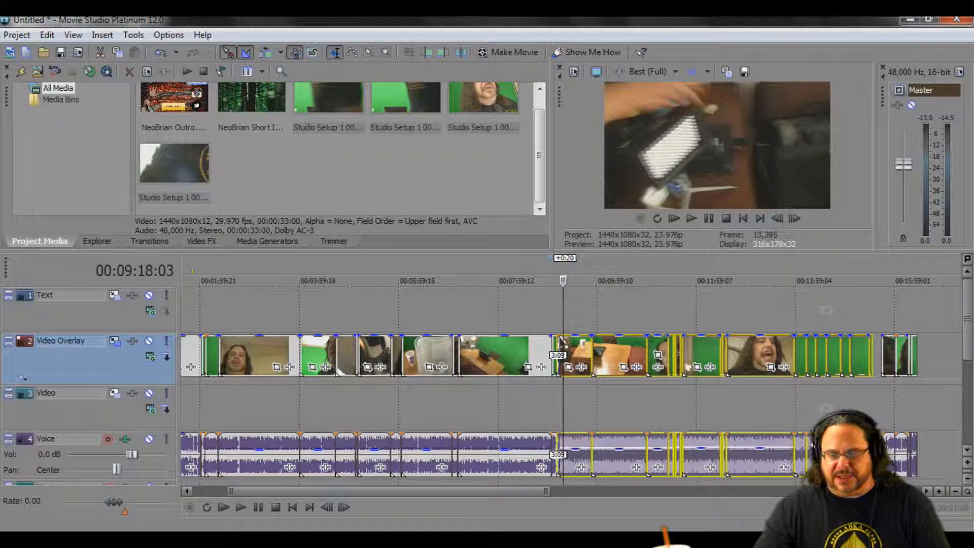
{"action": "scroll", "coordinate": [560, 341], "scroll_direction": "up", "scroll_amount": 7}
{"action": "scroll", "coordinate": [560, 341], "scroll_direction": "up", "scroll_amount": 2}
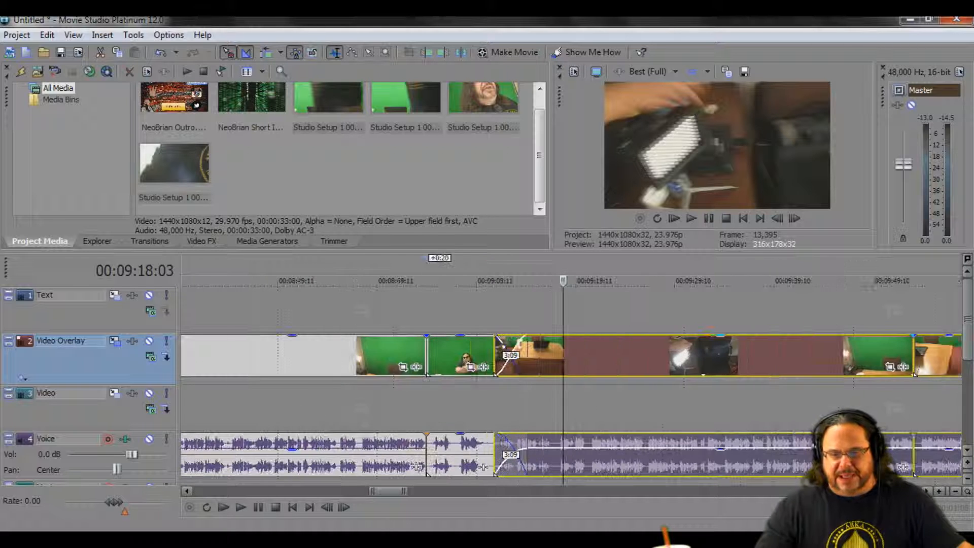
{"action": "left_click_drag", "start_coordinate": [560, 355], "coordinate": [587, 355]}
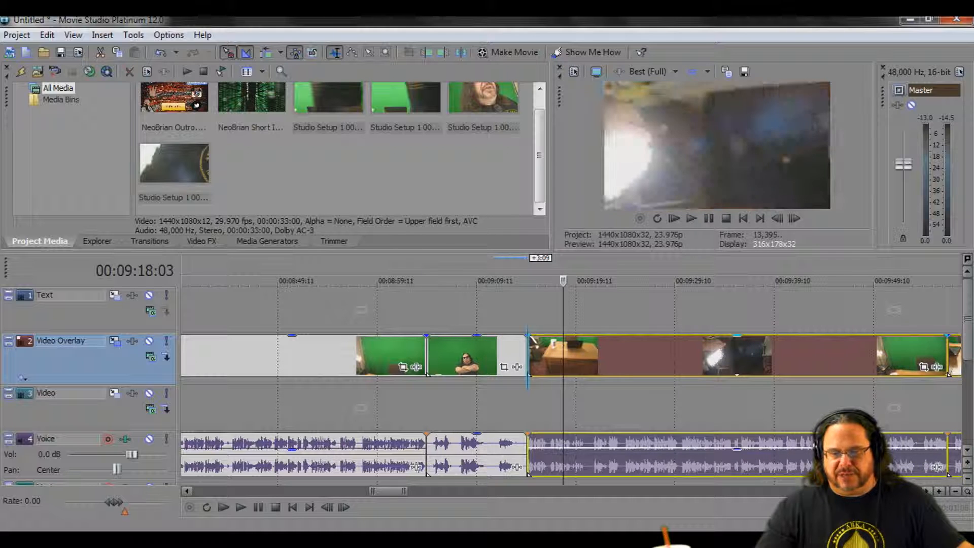
Play the footage from about 00:09:00 through the crossed-arms clip into the desk clip
{"action": "left_click", "coordinate": [382, 280]}
{"action": "key", "text": "space"}
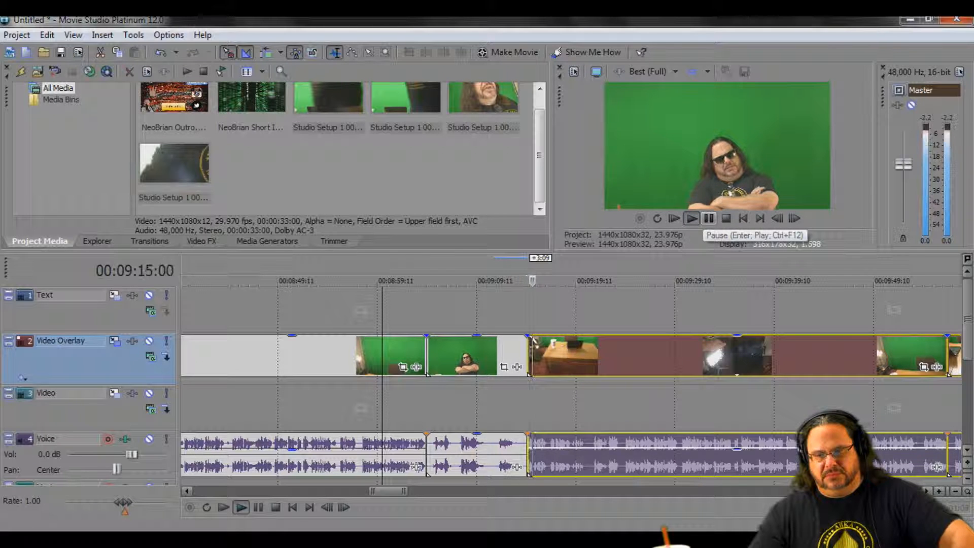
{"action": "left_click", "coordinate": [708, 219]}
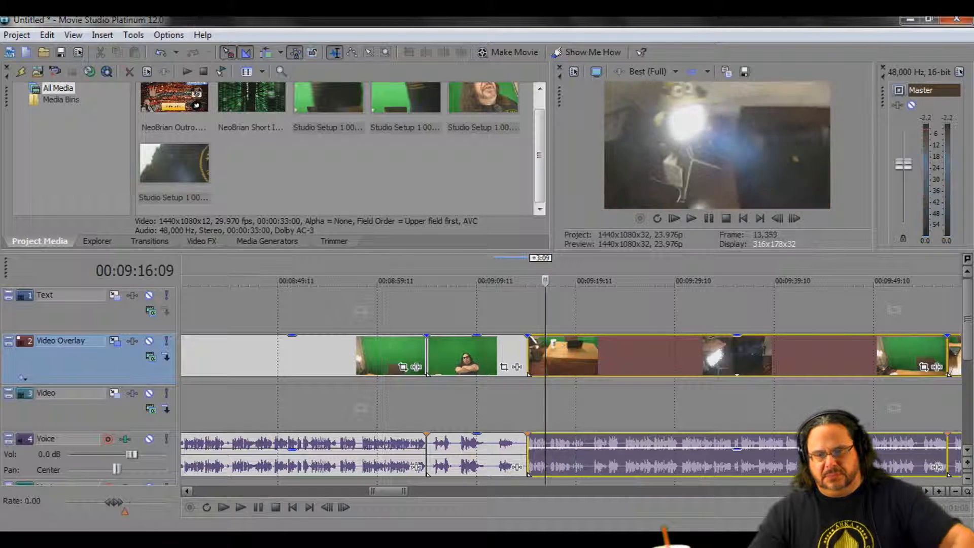
Replay the end of the clip before the crossed-arms clip to find a better cut point
{"action": "left_click", "coordinate": [385, 311]}
{"action": "key", "text": "space"}
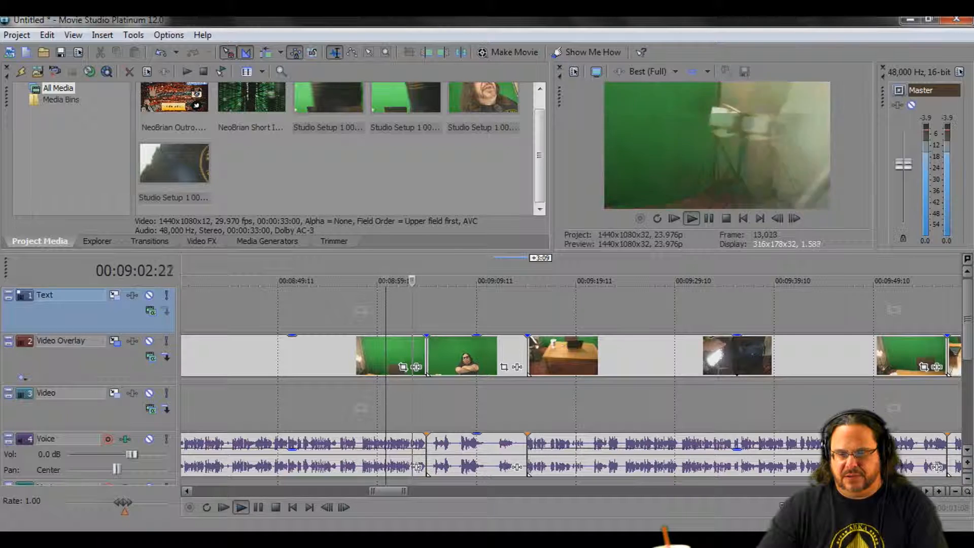
{"action": "key", "text": "space"}
{"action": "key", "text": "Up"}
{"action": "key", "text": "Up"}
{"action": "key", "text": "Up"}
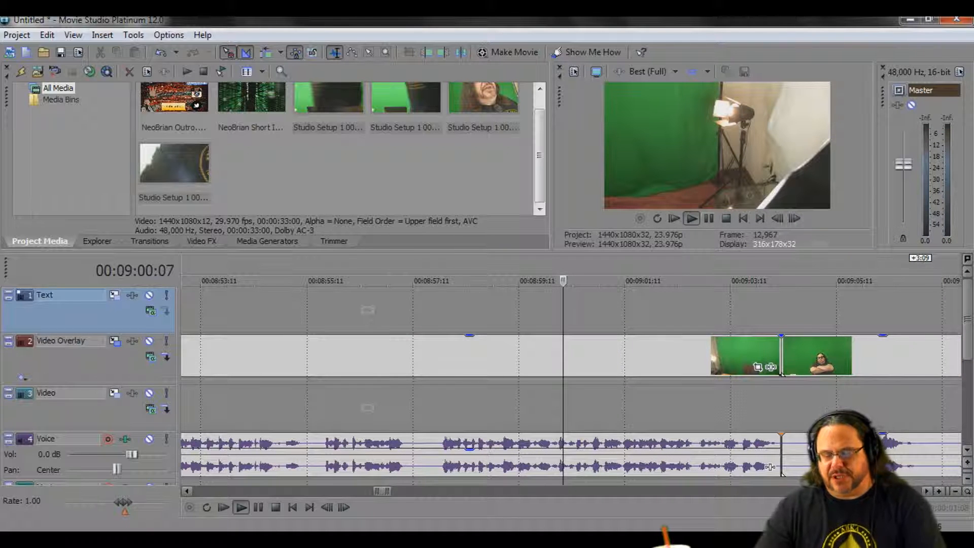
{"action": "key", "text": "space"}
{"action": "left_click", "coordinate": [709, 219]}
Split the clip before the crossed-arms clip at 00:09:01:10
{"action": "left_click", "coordinate": [627, 356]}
{"action": "key", "text": "Up"}
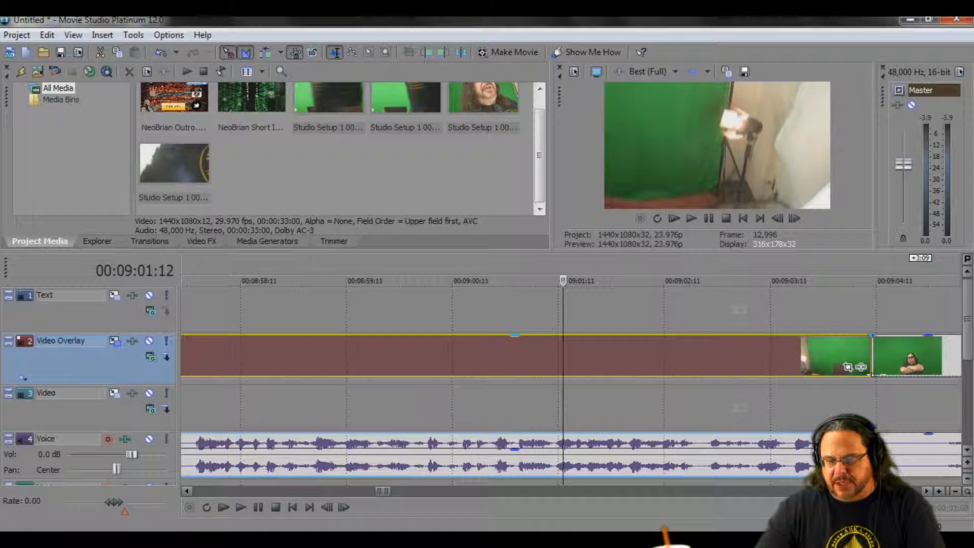
{"action": "key", "text": "Left"}
{"action": "key", "text": "Left"}
{"action": "key", "text": "Left"}
{"action": "key", "text": "Right"}
{"action": "key", "text": "Right"}
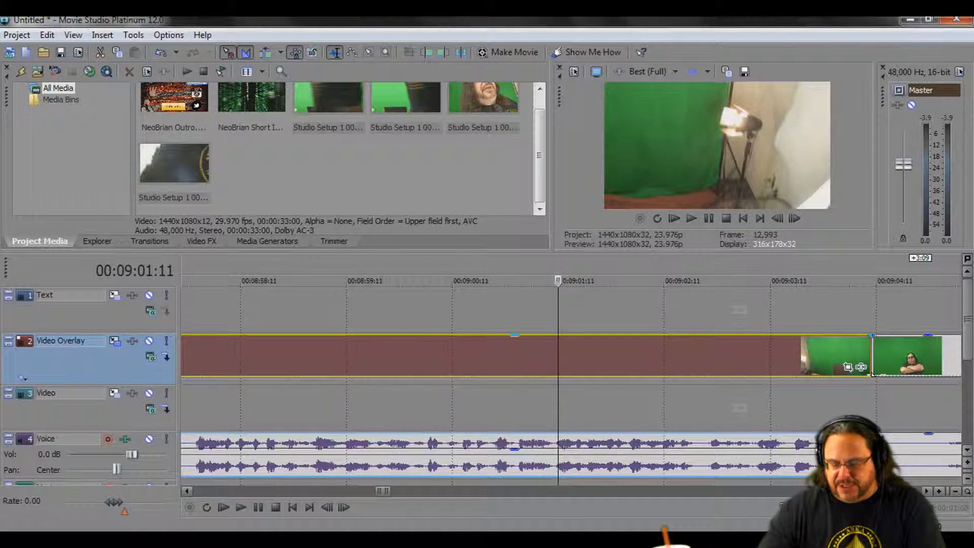
{"action": "key", "text": "Left"}
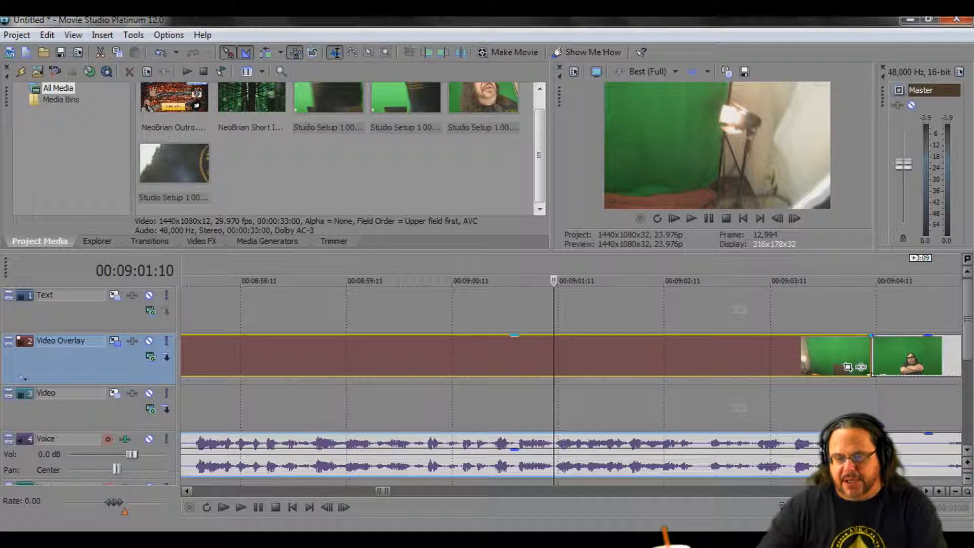
{"action": "right_click", "coordinate": [554, 355]}
{"action": "left_click", "coordinate": [563, 351]}
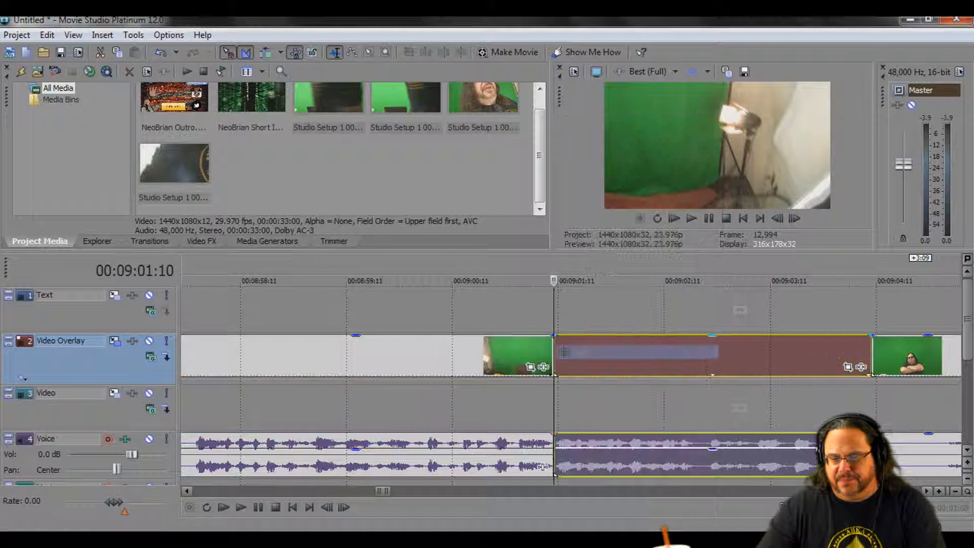
Move the split-off piece about 10:15 later to the crossed-arms clip's end, and move the crossed-arms clip 3:00 earlier to 00:09:01:10
{"action": "left_click_drag", "start_coordinate": [627, 355], "coordinate": [959, 355]}
{"action": "left_click_drag", "start_coordinate": [893, 350], "coordinate": [521, 343]}
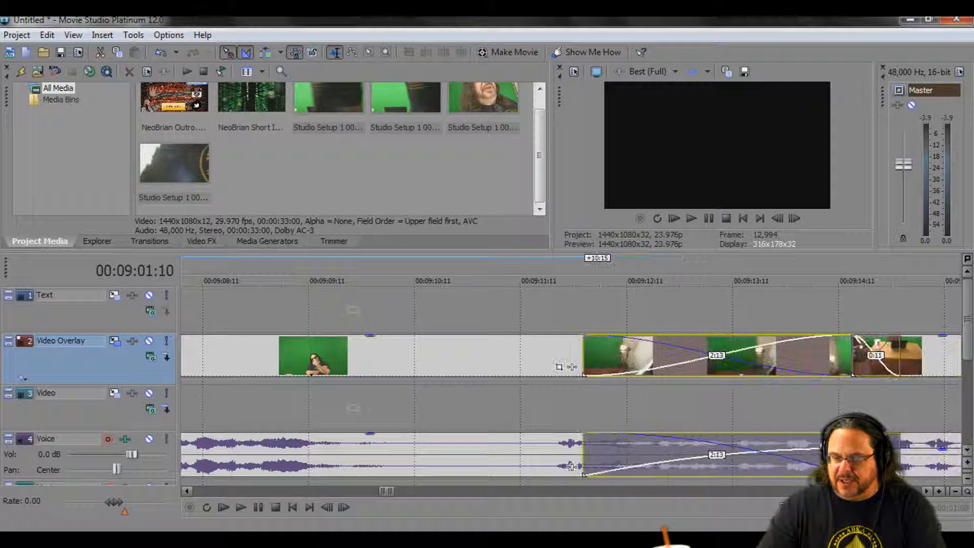
{"action": "scroll", "coordinate": [857, 341], "scroll_direction": "left", "scroll_amount": 2}
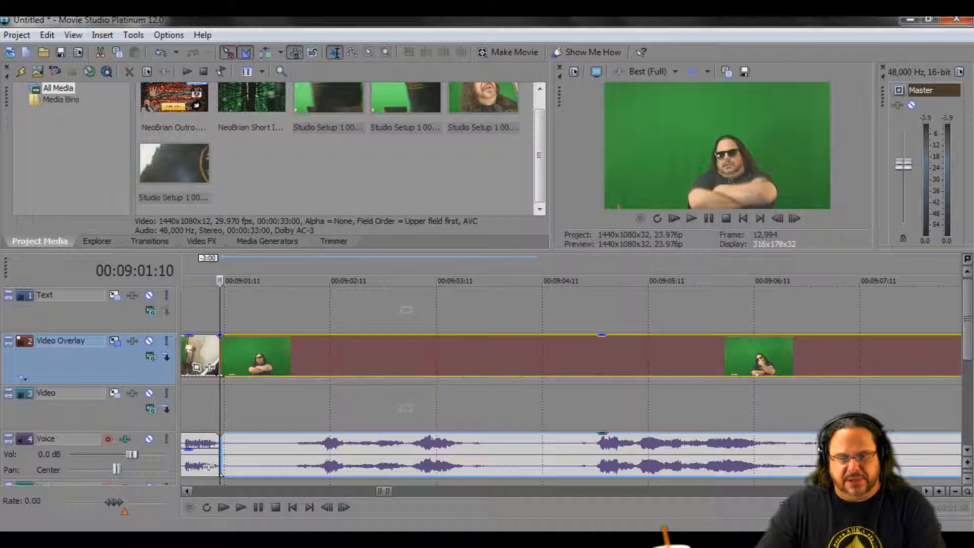
Split the crossed-arms clip at 00:09:02:02, delete its opening piece and move the remainder 0:16 earlier to close the gap
{"action": "left_click", "coordinate": [290, 350]}
{"action": "right_click", "coordinate": [291, 351]}
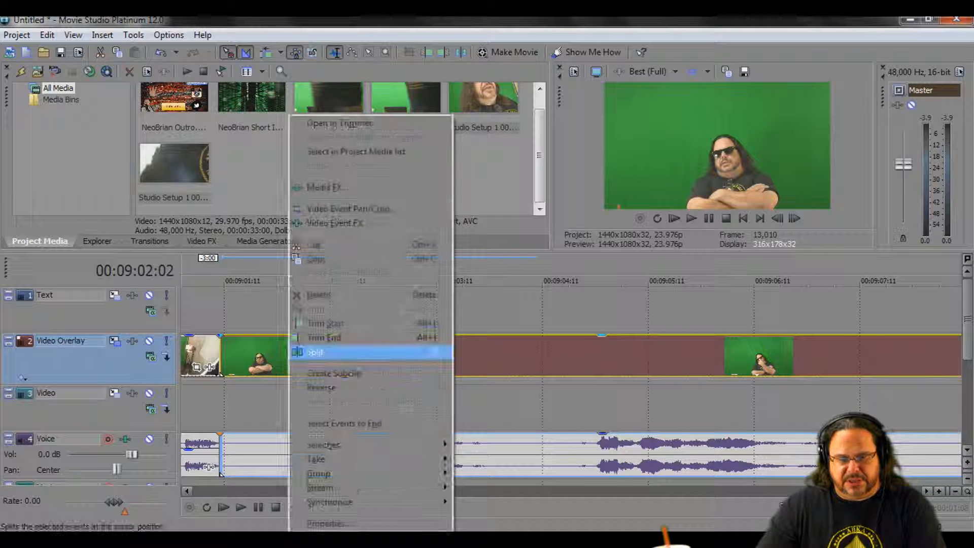
{"action": "left_click", "coordinate": [293, 352]}
{"action": "left_click", "coordinate": [238, 351]}
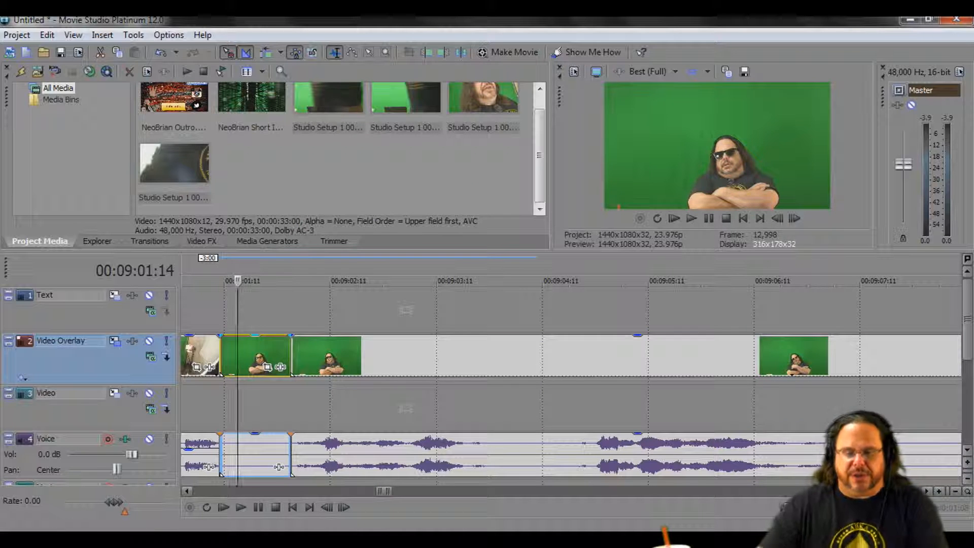
{"action": "key", "text": "Delete"}
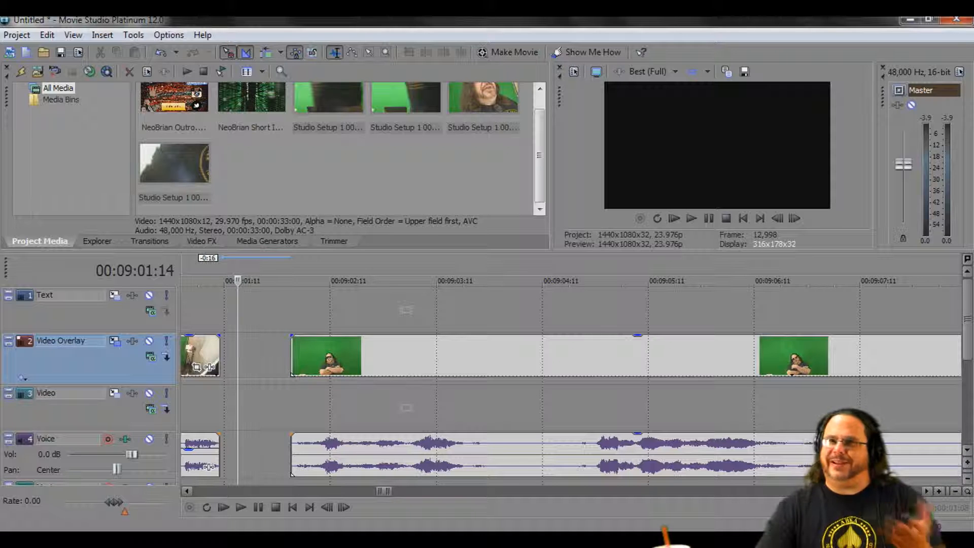
{"action": "left_click_drag", "start_coordinate": [293, 475], "coordinate": [221, 473]}
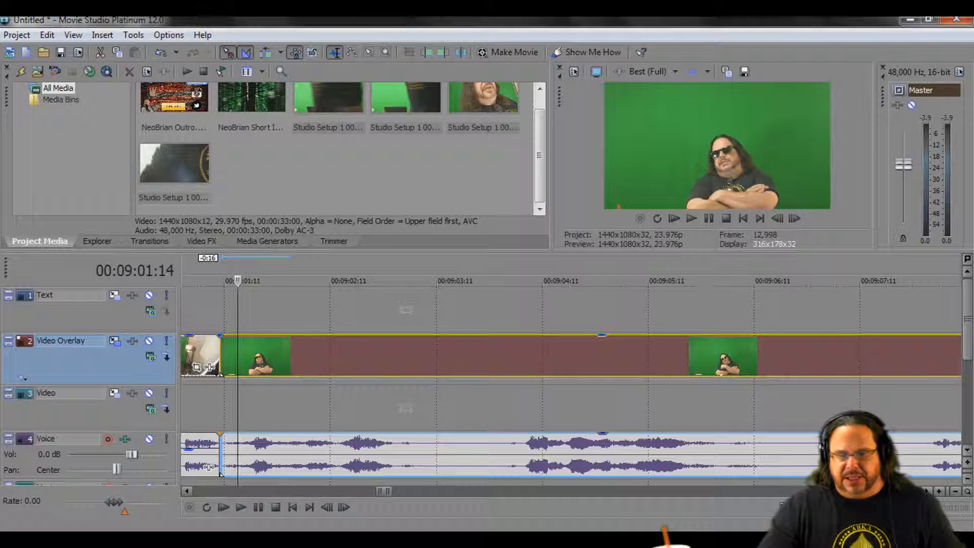
Play the crossed-arms clip to find its end point and split it at 00:09:06:13
{"action": "key", "text": "space"}
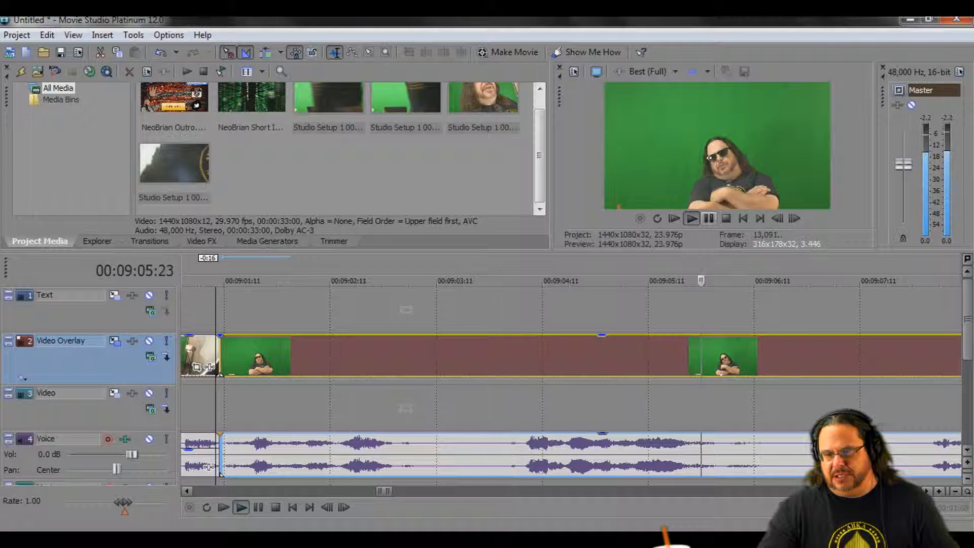
{"action": "left_click", "coordinate": [709, 218]}
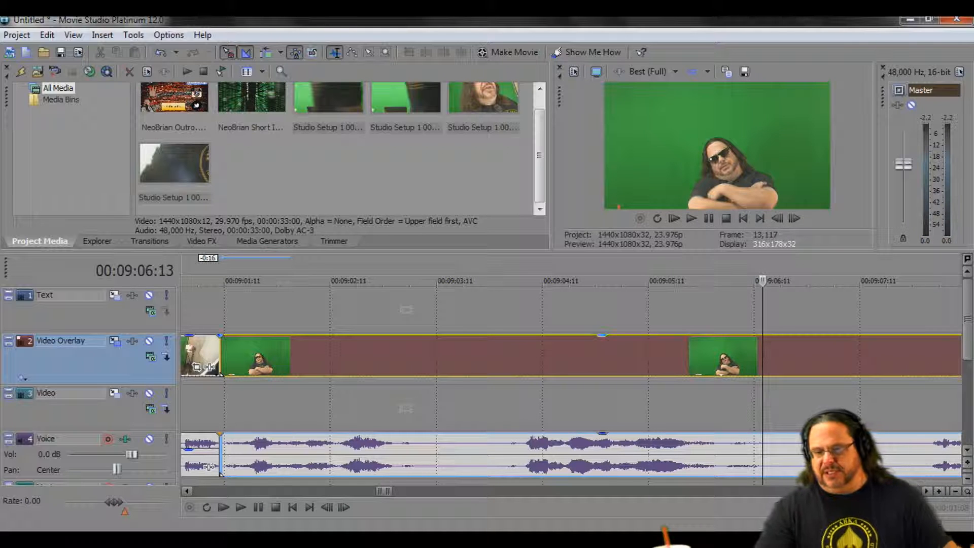
{"action": "right_click", "coordinate": [761, 436]}
{"action": "left_click", "coordinate": [791, 339]}
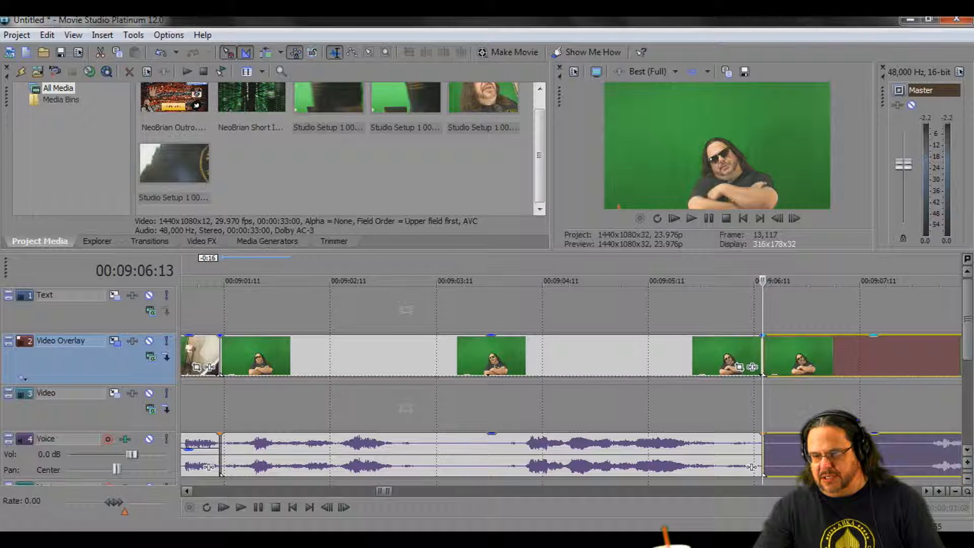
Play the split-off tail of the crossed-arms clip and delete it
{"action": "key", "text": "Down"}
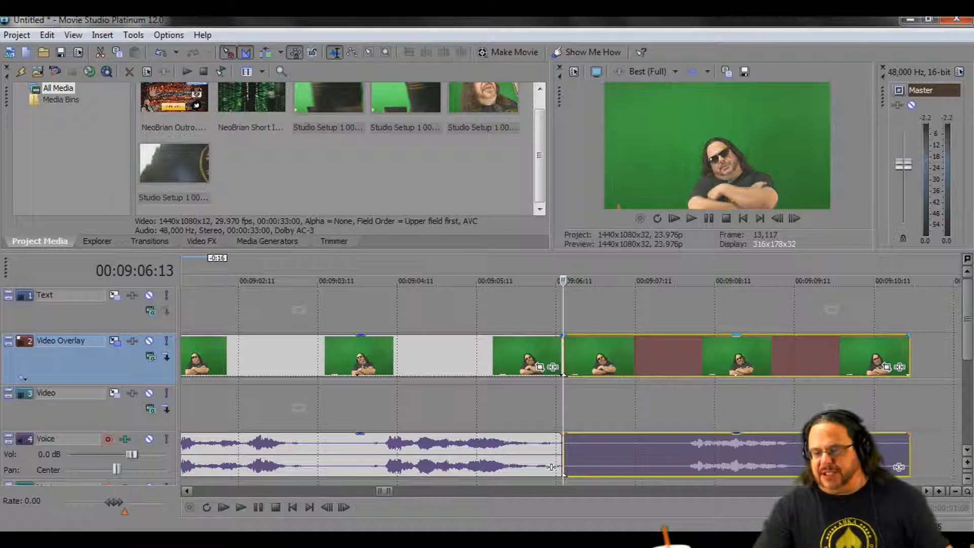
{"action": "key", "text": "space"}
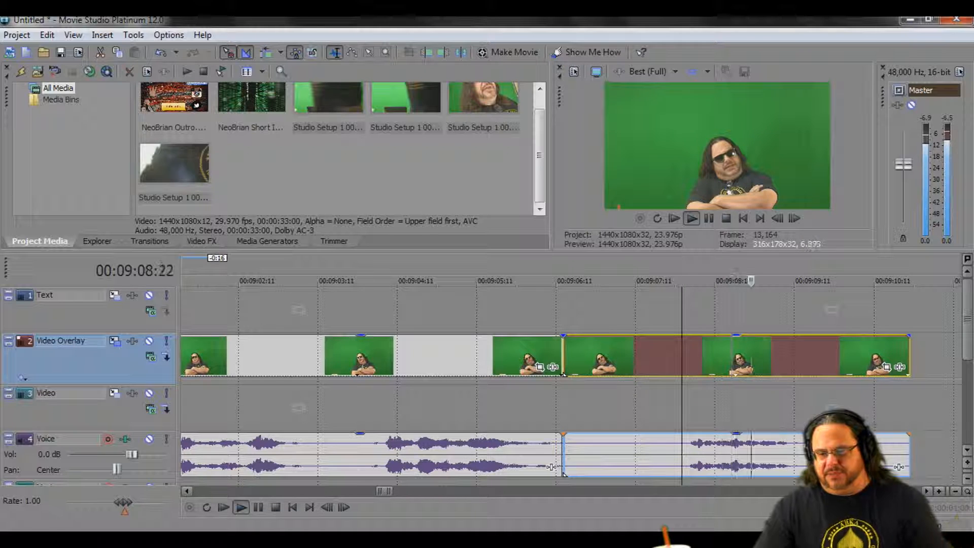
{"action": "left_click", "coordinate": [709, 218]}
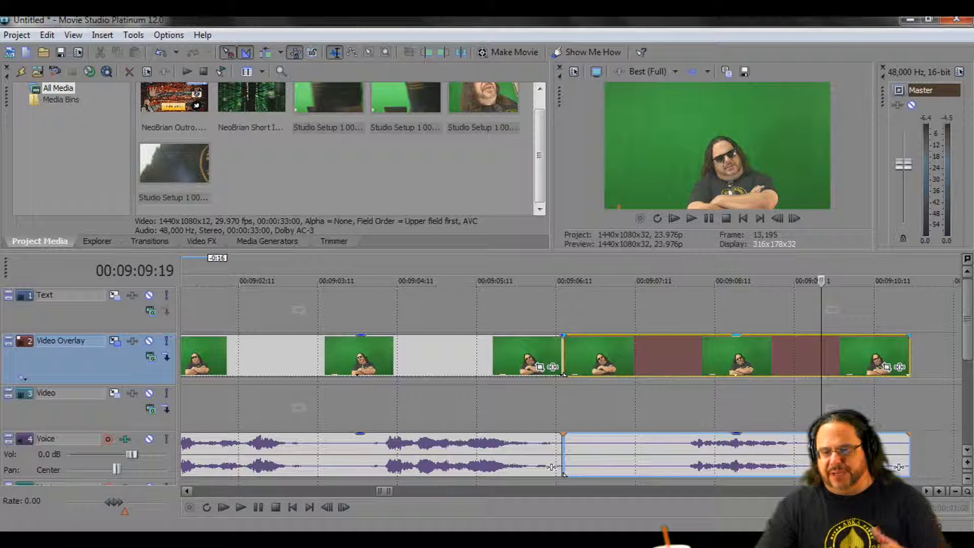
{"action": "key", "text": "Delete"}
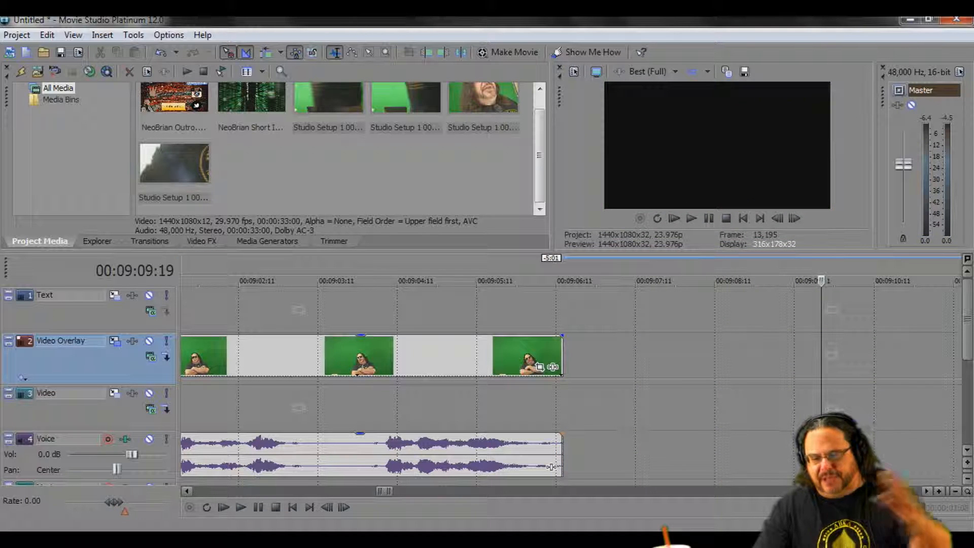
Select the run of clips after the gap up to the next gap and move them 5:01 earlier to the crossed-arms clip's end
{"action": "left_click", "coordinate": [387, 280]}
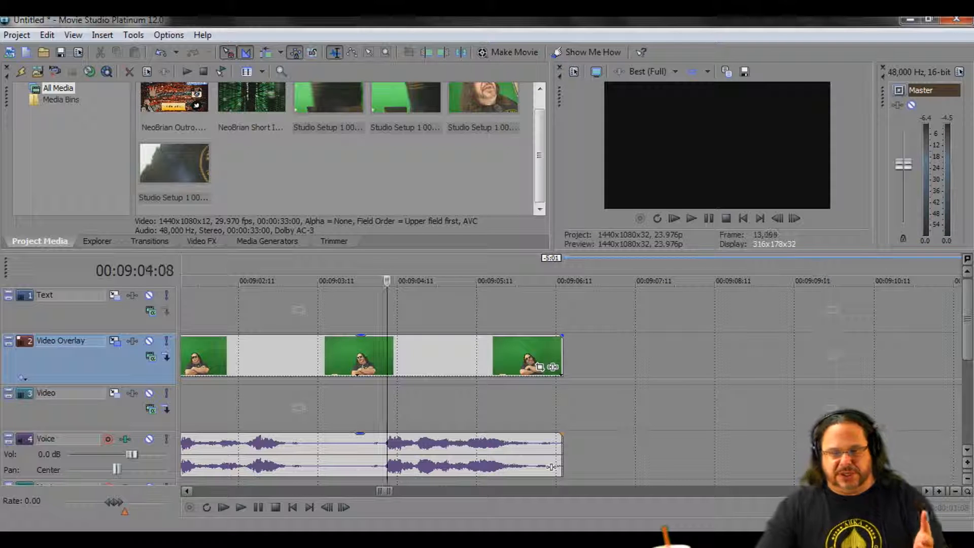
{"action": "scroll", "coordinate": [571, 380], "scroll_direction": "up", "scroll_amount": 1}
{"action": "scroll", "coordinate": [571, 380], "scroll_direction": "down", "scroll_amount": 1}
{"action": "scroll", "coordinate": [571, 381], "scroll_direction": "down", "scroll_amount": 5}
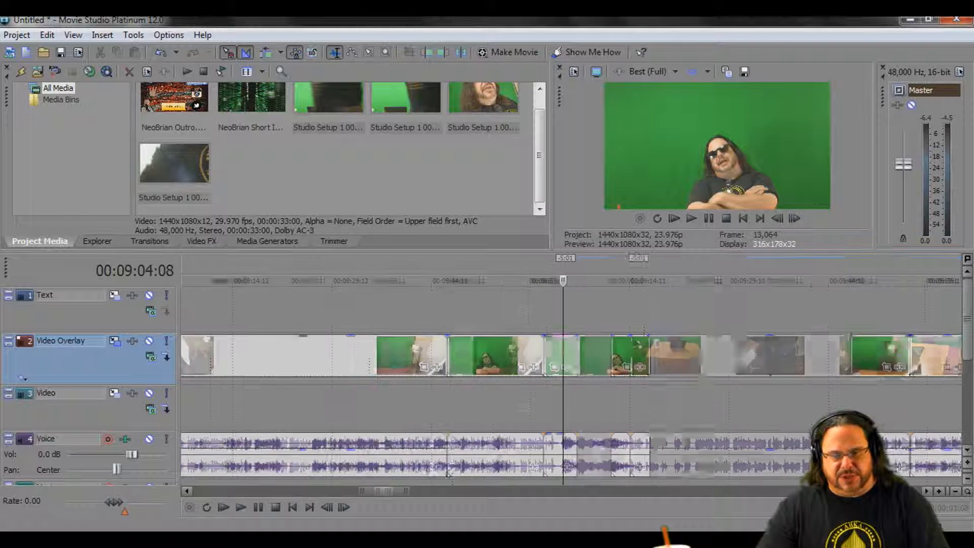
{"action": "left_click", "coordinate": [608, 355]}
{"action": "scroll", "coordinate": [608, 355], "scroll_direction": "down", "scroll_amount": 3}
{"action": "scroll", "coordinate": [607, 355], "scroll_direction": "down", "scroll_amount": 2}
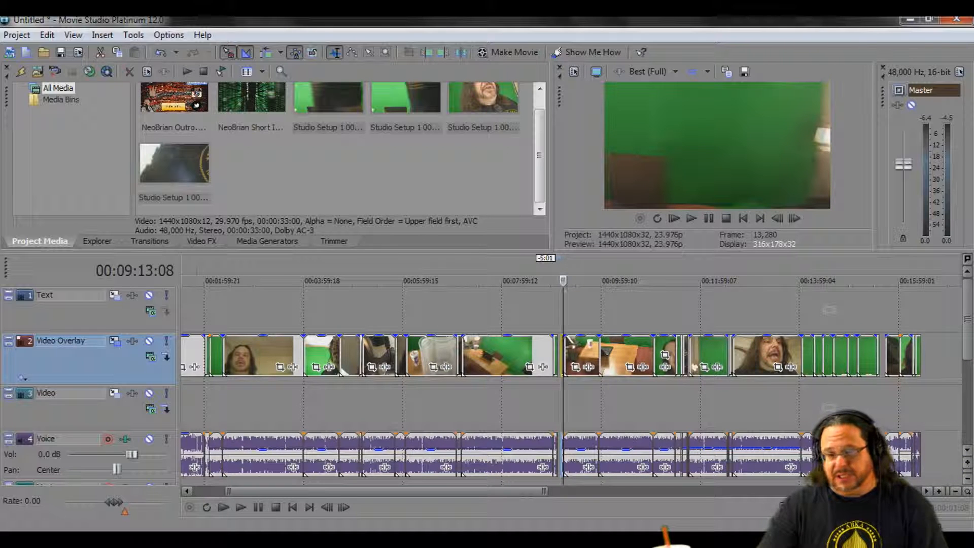
{"action": "left_click", "coordinate": [877, 356], "text": "shift"}
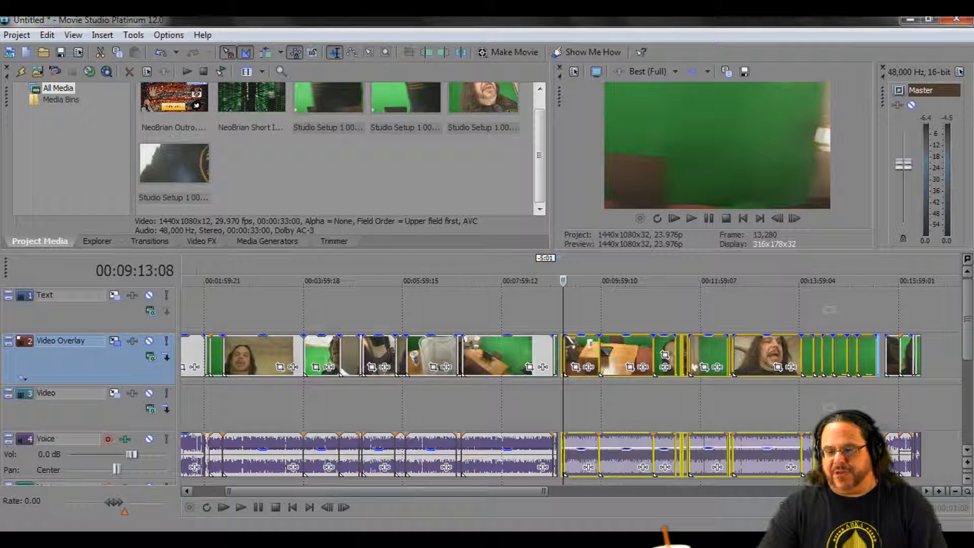
{"action": "scroll", "coordinate": [564, 366], "scroll_direction": "up", "scroll_amount": 10}
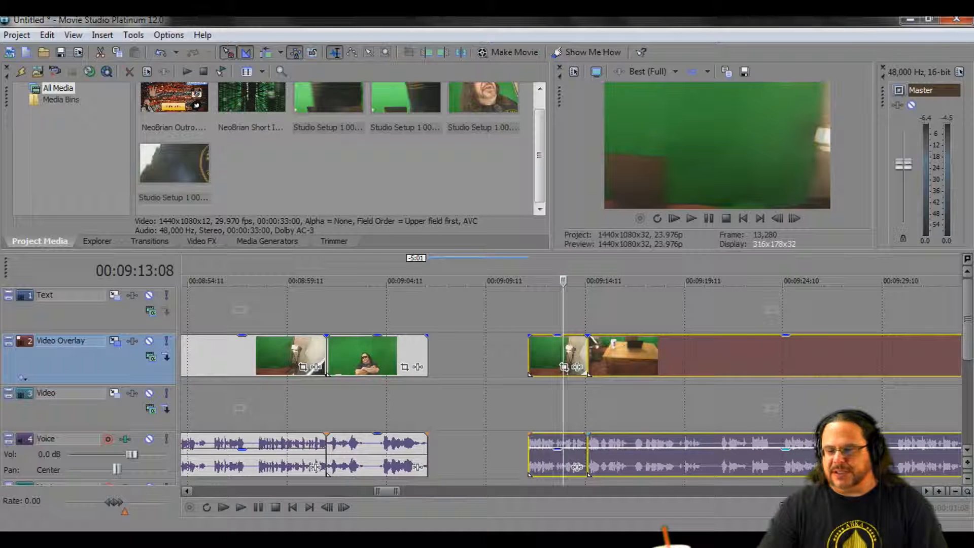
{"action": "left_click_drag", "start_coordinate": [557, 356], "coordinate": [458, 357]}
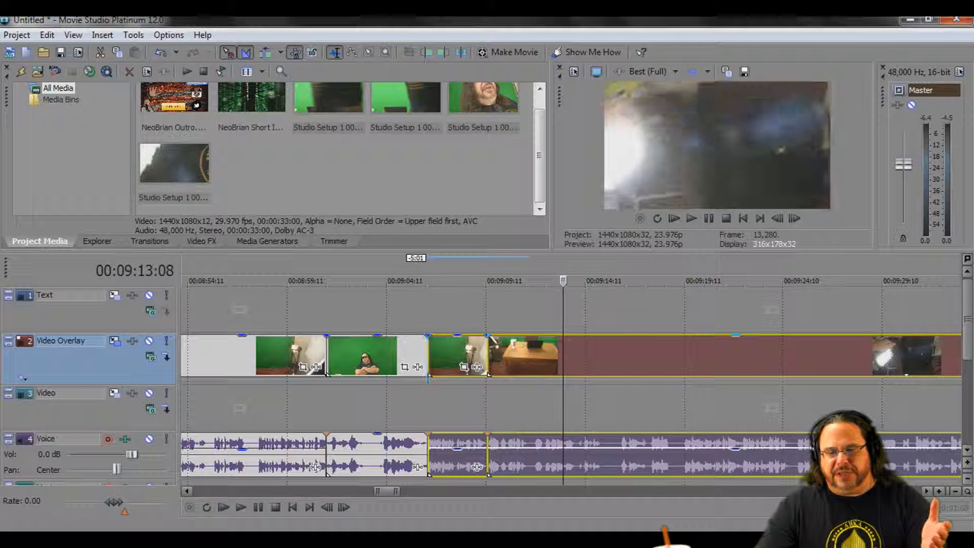
Play from 00:08:59:19 through the crossed-arms clip into the following footage to check both transitions
{"action": "left_click", "coordinate": [293, 281]}
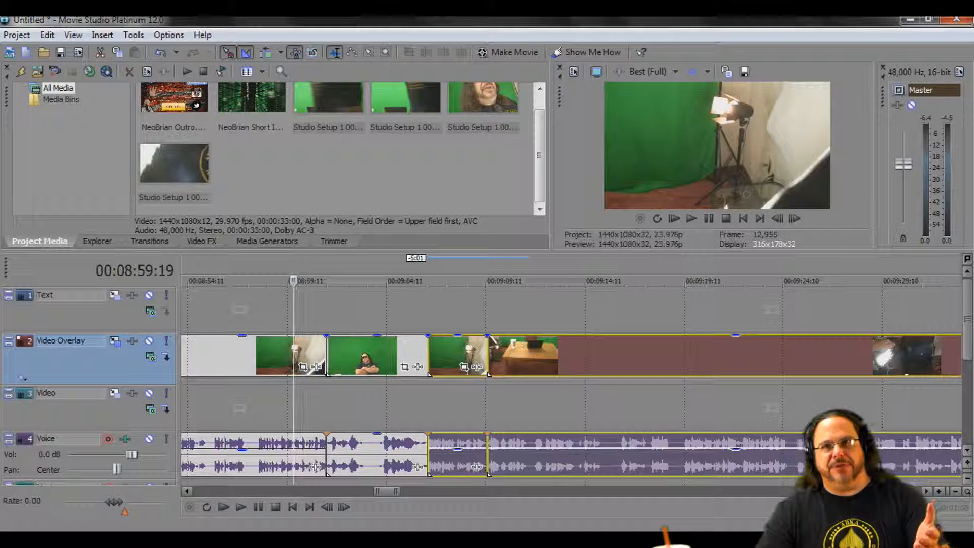
{"action": "key", "text": "Up"}
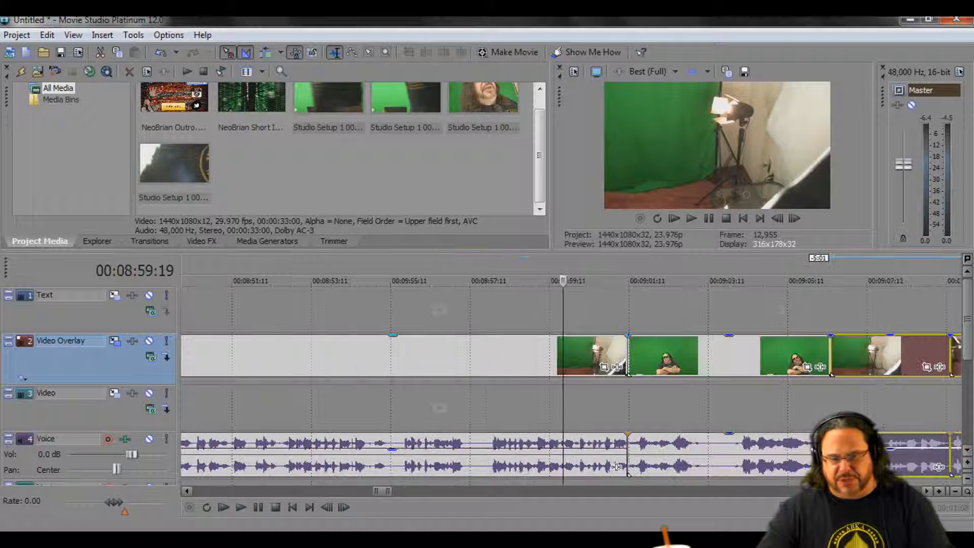
{"action": "key", "text": "space"}
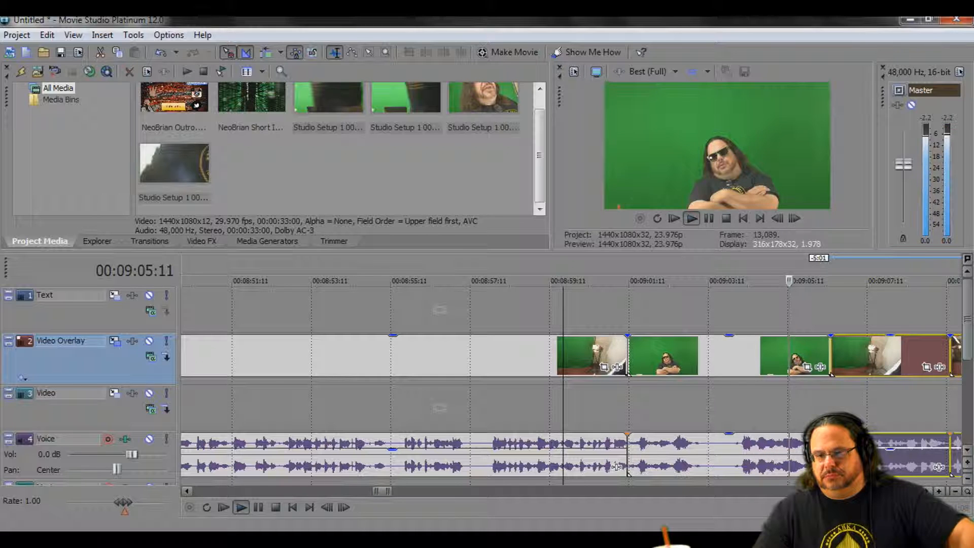
{"action": "left_click", "coordinate": [708, 218]}
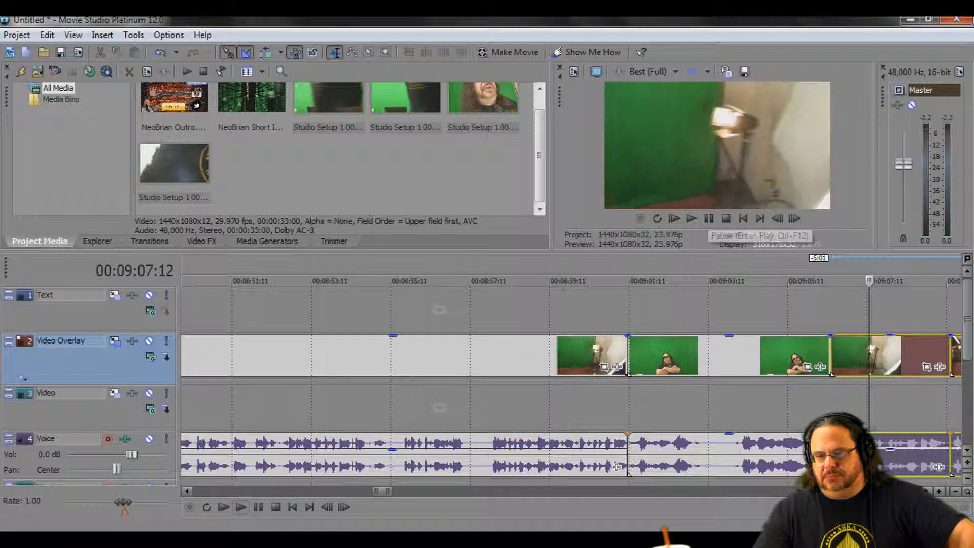
Split the crossed-arms clip at 00:09:03:02, where the silent pause begins
{"action": "left_click", "coordinate": [702, 356]}
{"action": "scroll", "coordinate": [702, 356], "scroll_direction": "up", "scroll_amount": 3}
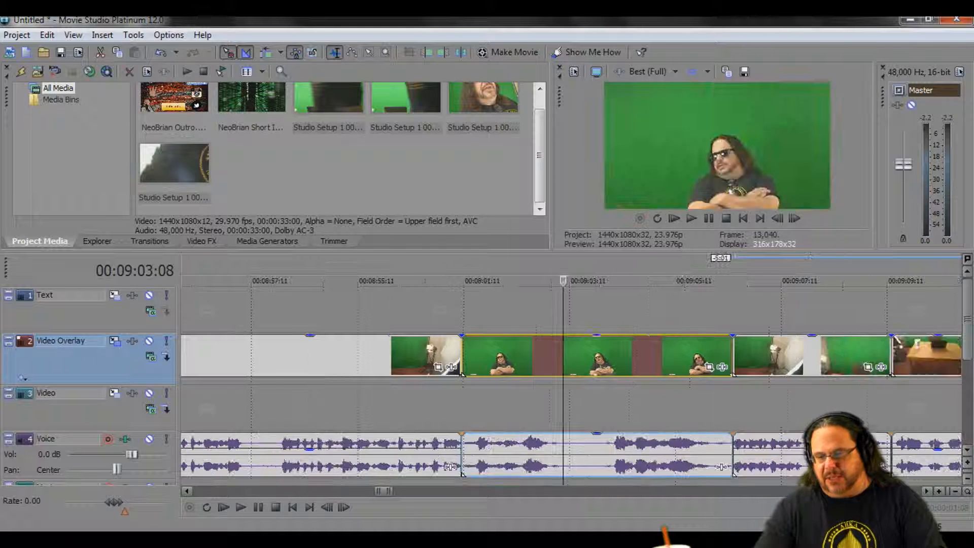
{"action": "left_click", "coordinate": [545, 356]}
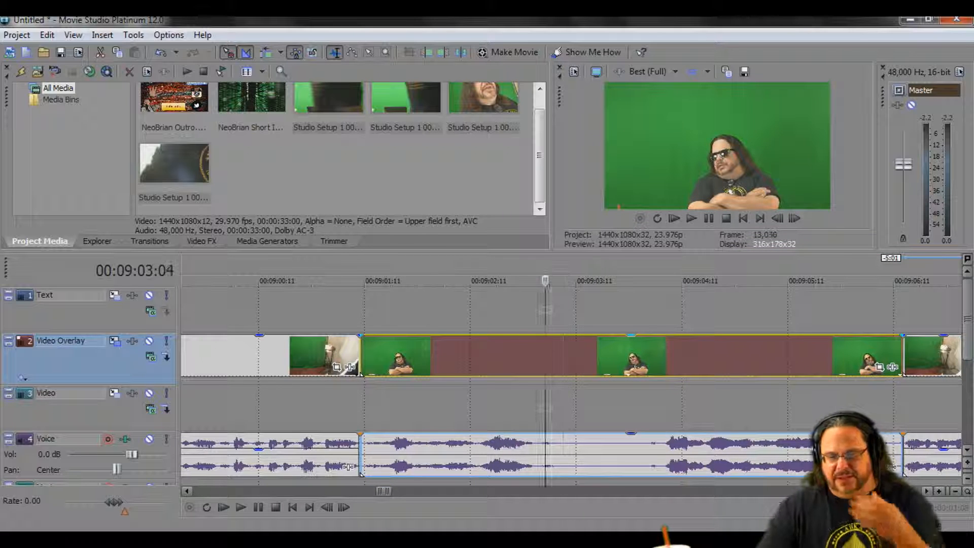
{"action": "key", "text": "Left"}
{"action": "key", "text": "Left"}
{"action": "key", "text": "Left"}
{"action": "key", "text": "Right"}
{"action": "right_click", "coordinate": [537, 356]}
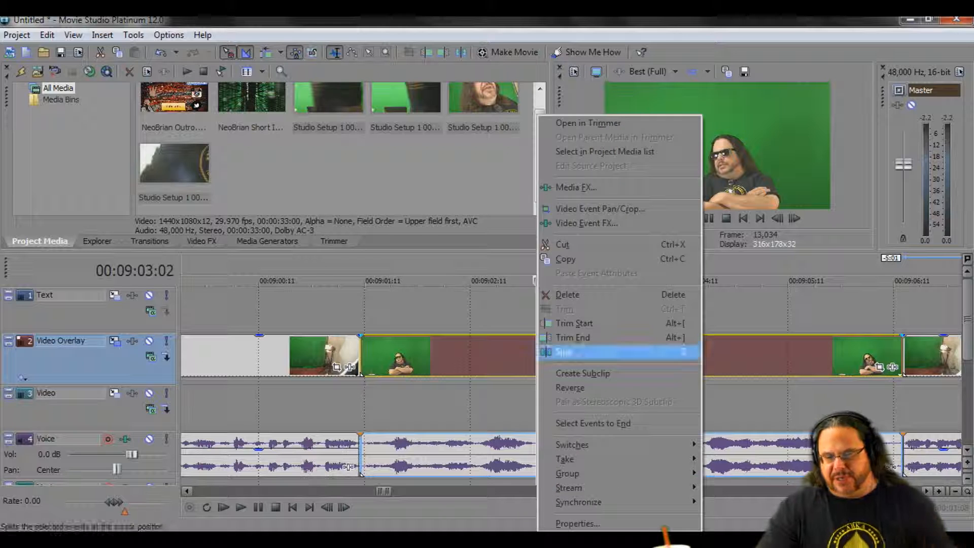
{"action": "left_click", "coordinate": [583, 350]}
Try splitting at 00:09:04:07, moving the silent middle piece 2:18 later and the last piece 1:05 earlier against the first cut
{"action": "left_click", "coordinate": [661, 355]}
{"action": "right_click", "coordinate": [662, 355]}
{"action": "left_click", "coordinate": [672, 351]}
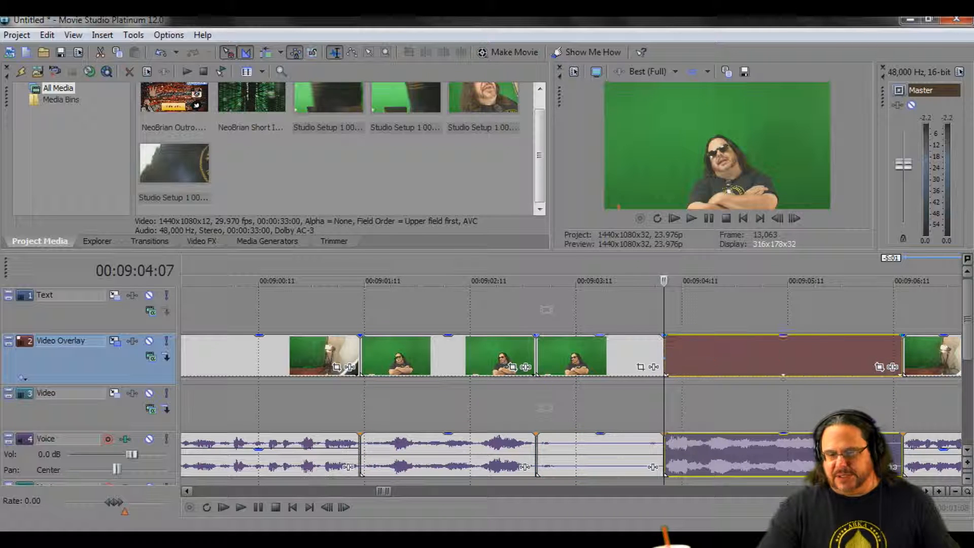
{"action": "left_click_drag", "start_coordinate": [606, 355], "coordinate": [899, 355]}
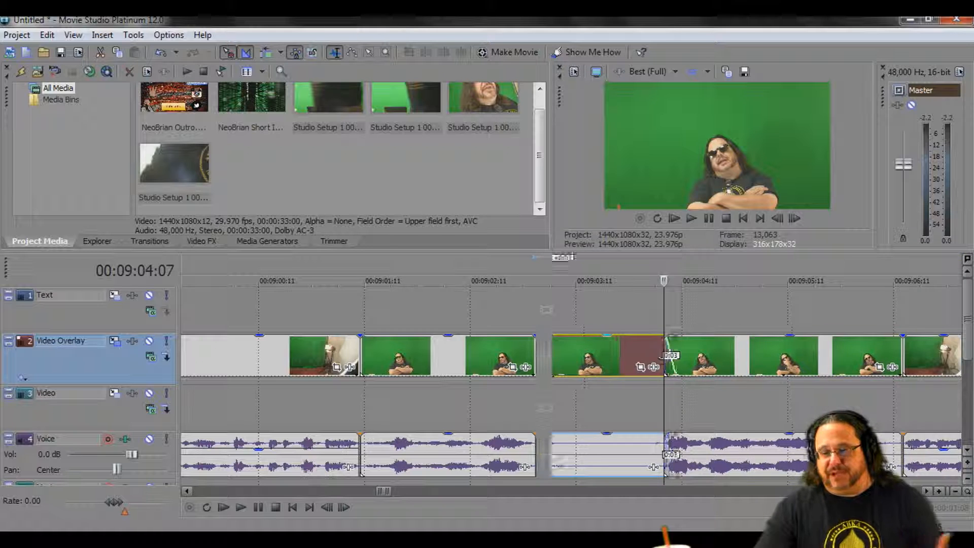
{"action": "left_click_drag", "start_coordinate": [751, 355], "coordinate": [622, 355]}
Play from 00:09:01:03 through the shortened crossed-arms clip to check the join
{"action": "left_click", "coordinate": [328, 281]}
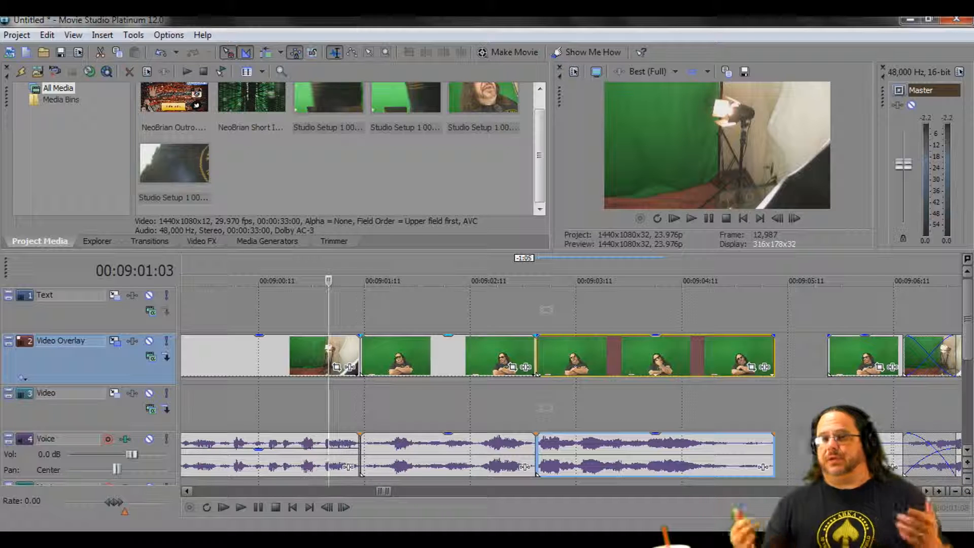
{"action": "key", "text": "space"}
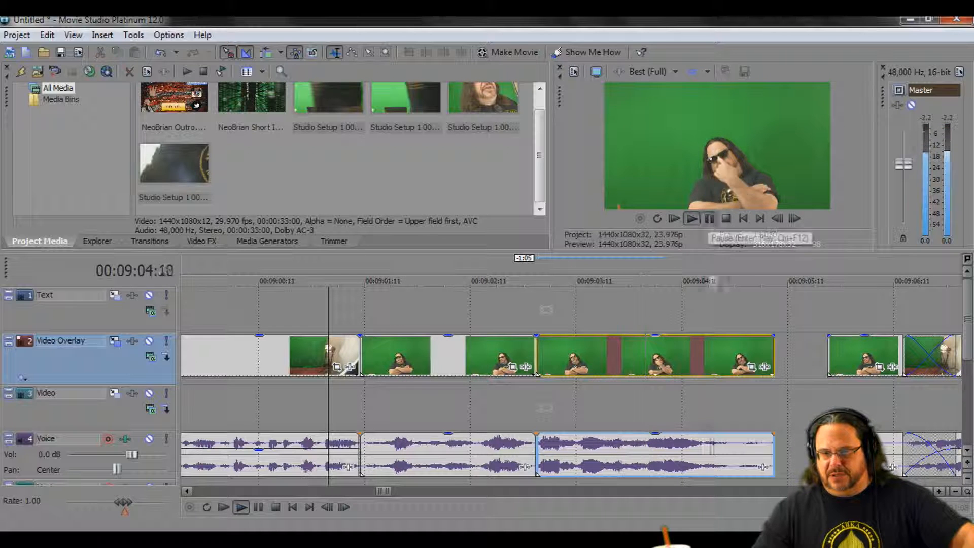
{"action": "left_click", "coordinate": [709, 218]}
Undo the moves of the crossed-arms pieces and the split at 00:09:04:07
{"action": "left_click_drag", "start_coordinate": [654, 455], "coordinate": [782, 455]}
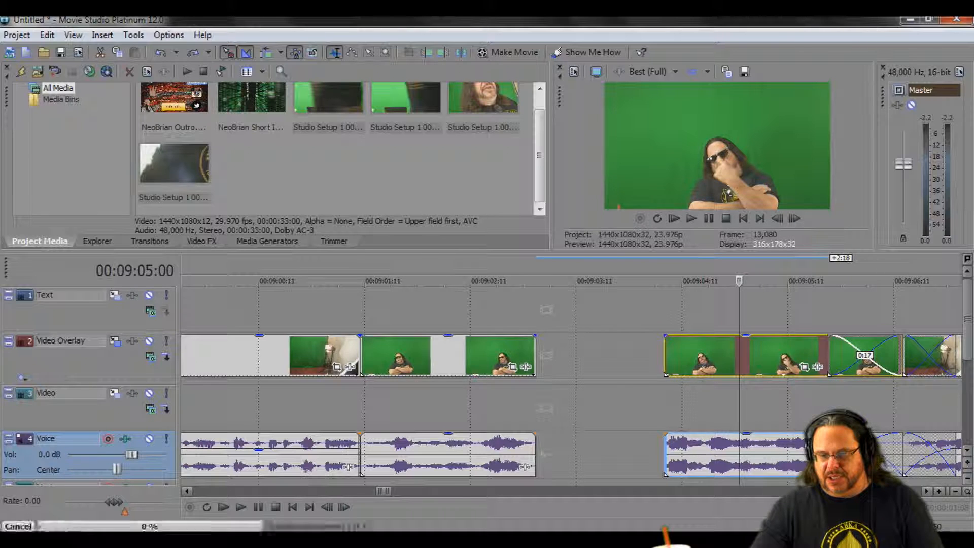
{"action": "key", "text": "ctrl+z"}
{"action": "key", "text": "ctrl+z"}
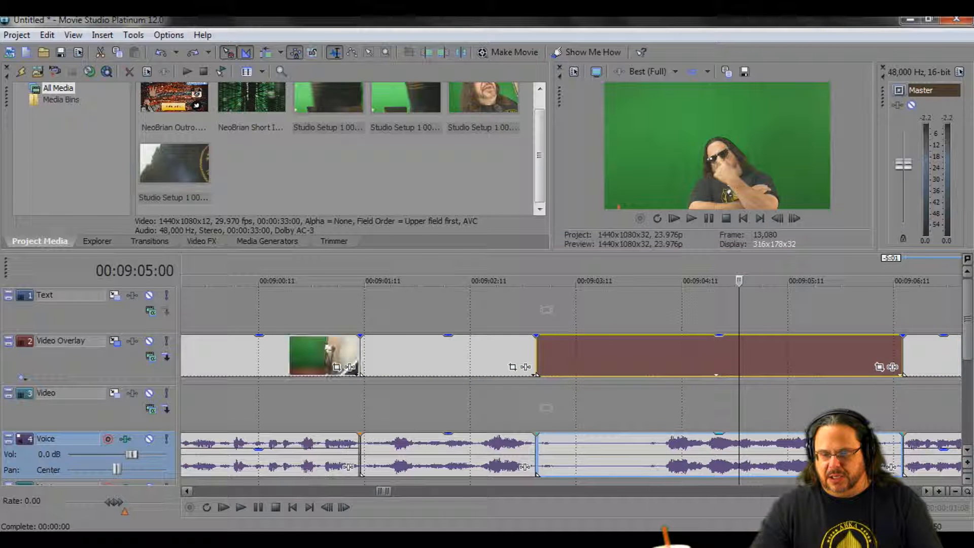
Split the crossed-arms clip at 00:09:04:02, delete the silent piece before it and move the rest 1:00 earlier to close the gap
{"action": "left_click", "coordinate": [646, 455]}
{"action": "key", "text": "space"}
{"action": "key", "text": "space"}
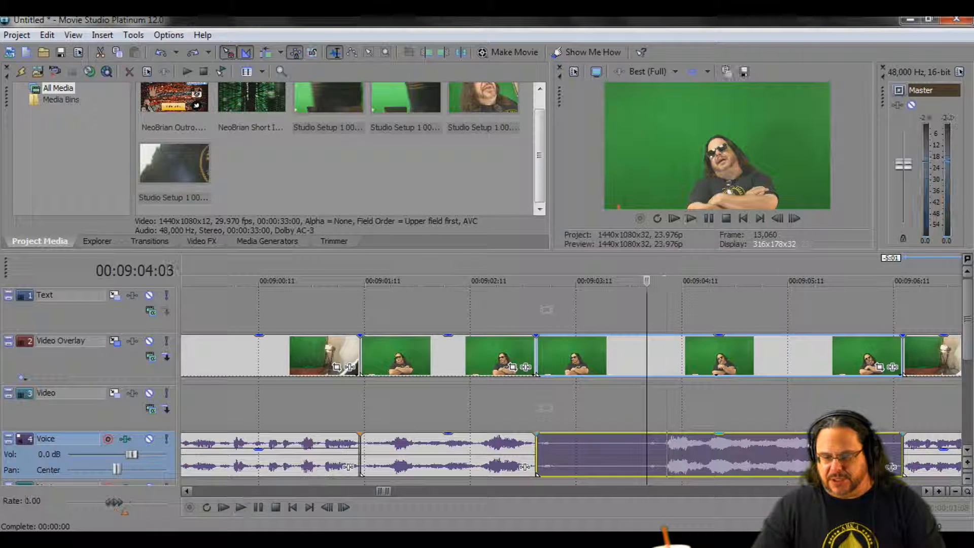
{"action": "right_click", "coordinate": [644, 454]}
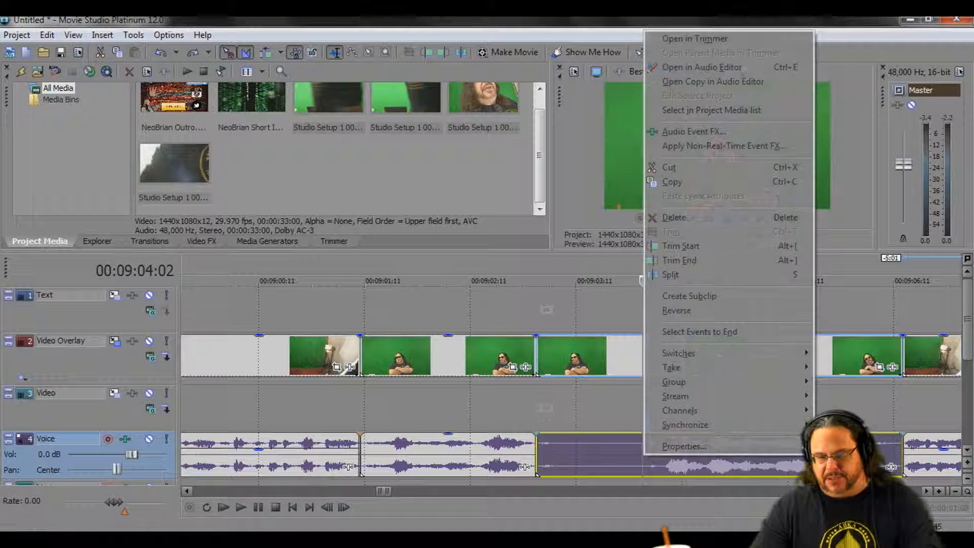
{"action": "left_click", "coordinate": [670, 275]}
{"action": "left_click", "coordinate": [611, 356]}
{"action": "key", "text": "Delete"}
{"action": "left_click_drag", "start_coordinate": [725, 356], "coordinate": [619, 356]}
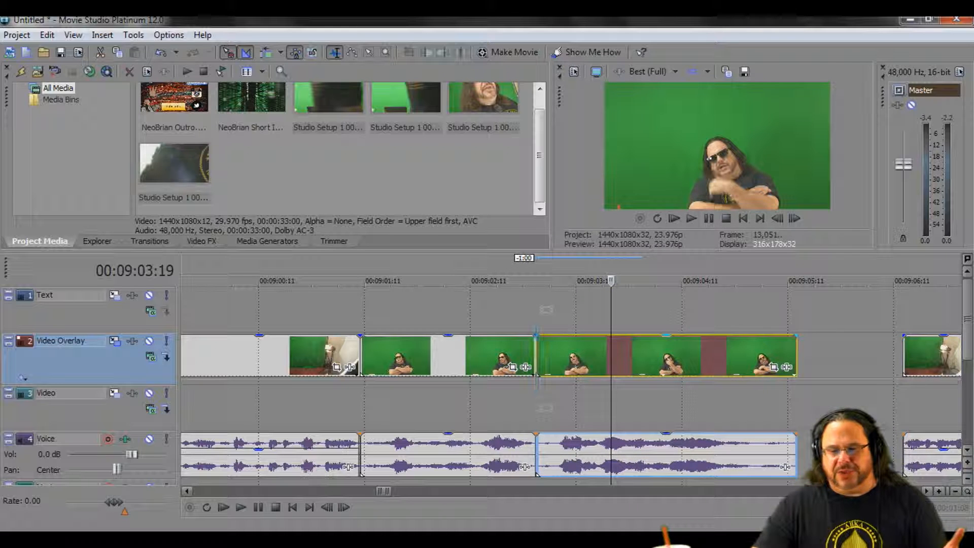
Play the crossed-arms footage across the new join through to its end
{"action": "left_click", "coordinate": [452, 281]}
{"action": "key", "text": "space"}
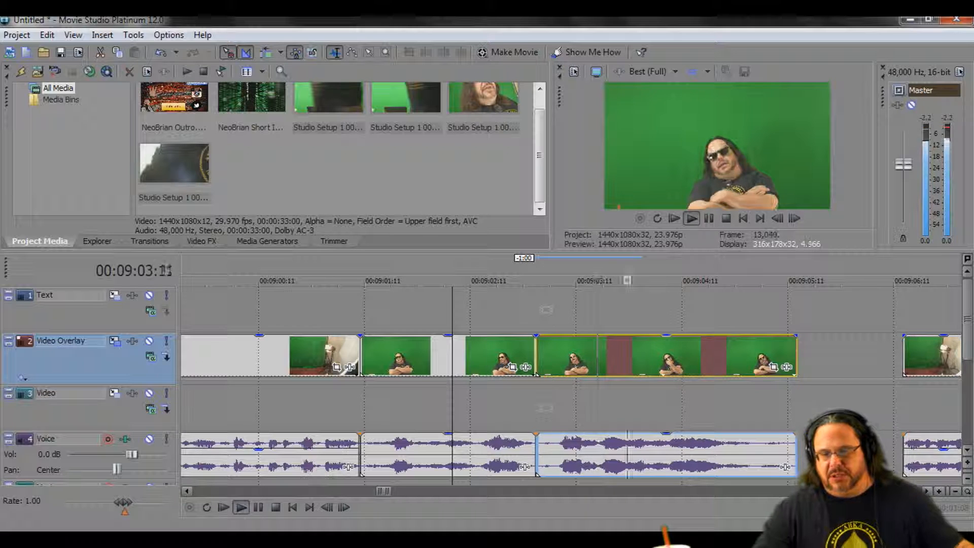
{"action": "left_click", "coordinate": [708, 219]}
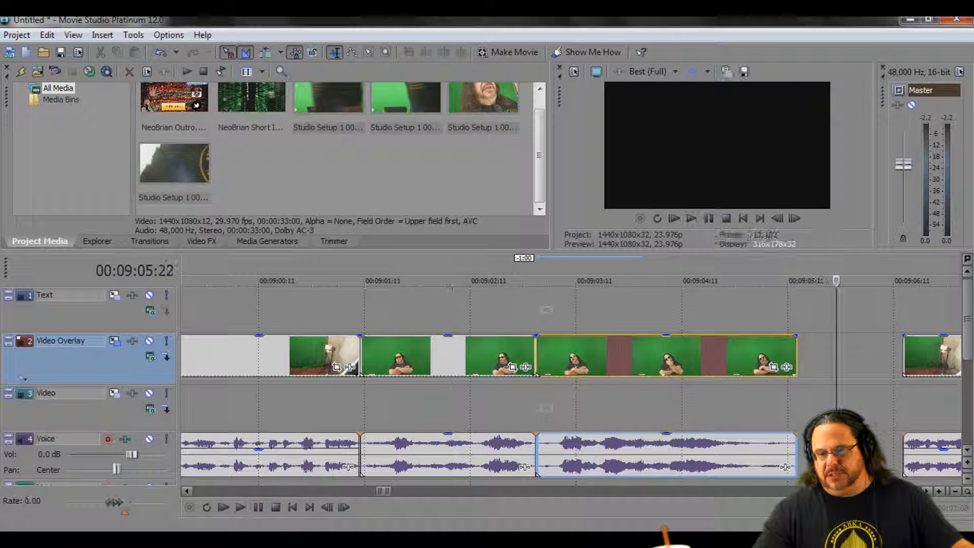
Select the clips from the lamp shot after the gap at 00:09:06:16 through the last clip before the next gap
{"action": "left_click", "coordinate": [915, 355]}
{"action": "scroll", "coordinate": [915, 355], "scroll_direction": "down", "scroll_amount": 6}
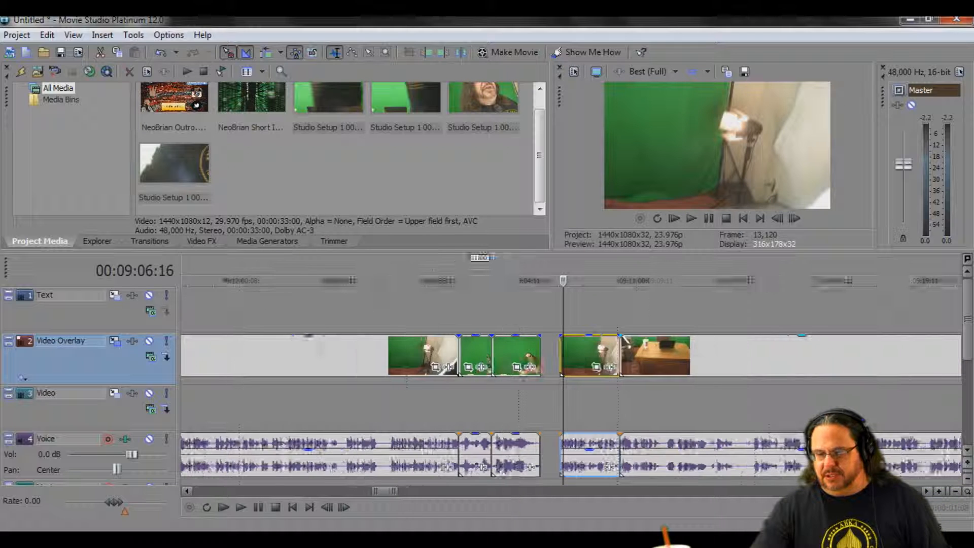
{"action": "scroll", "coordinate": [915, 355], "scroll_direction": "down", "scroll_amount": 2}
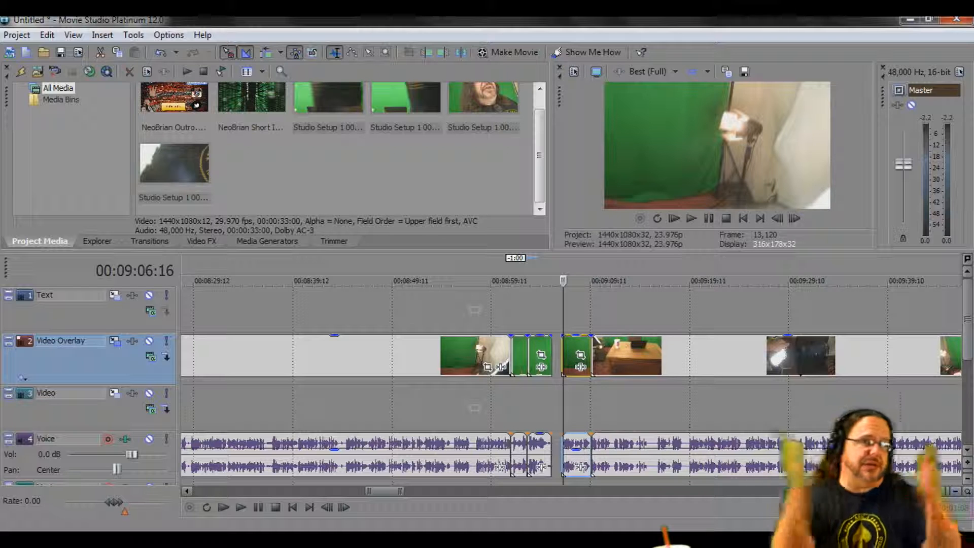
{"action": "key", "text": "Up"}
{"action": "key", "text": "Up"}
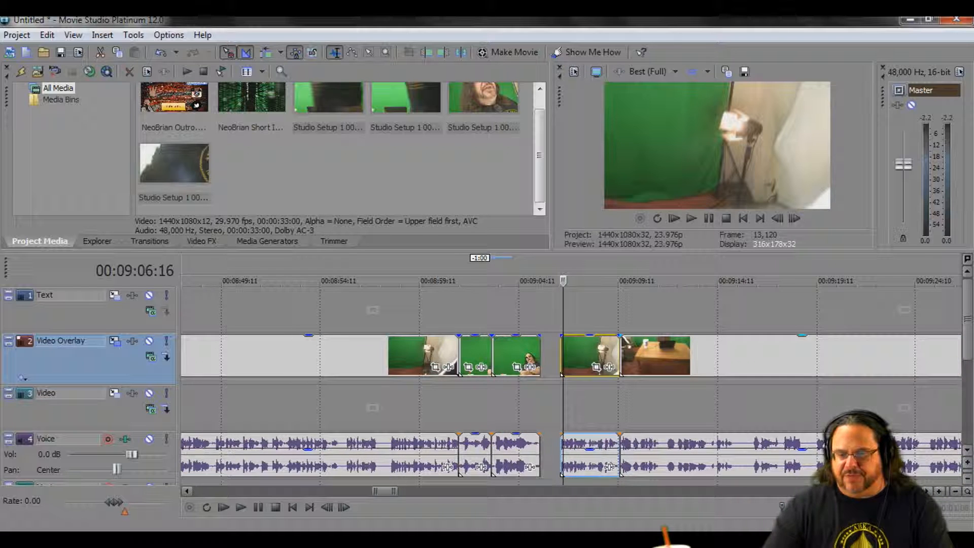
{"action": "key", "text": "Down"}
{"action": "key", "text": "Down"}
{"action": "key", "text": "Down"}
{"action": "key", "text": "Down"}
{"action": "key", "text": "Down"}
{"action": "key", "text": "Down"}
{"action": "key", "text": "Down"}
{"action": "key", "text": "Down"}
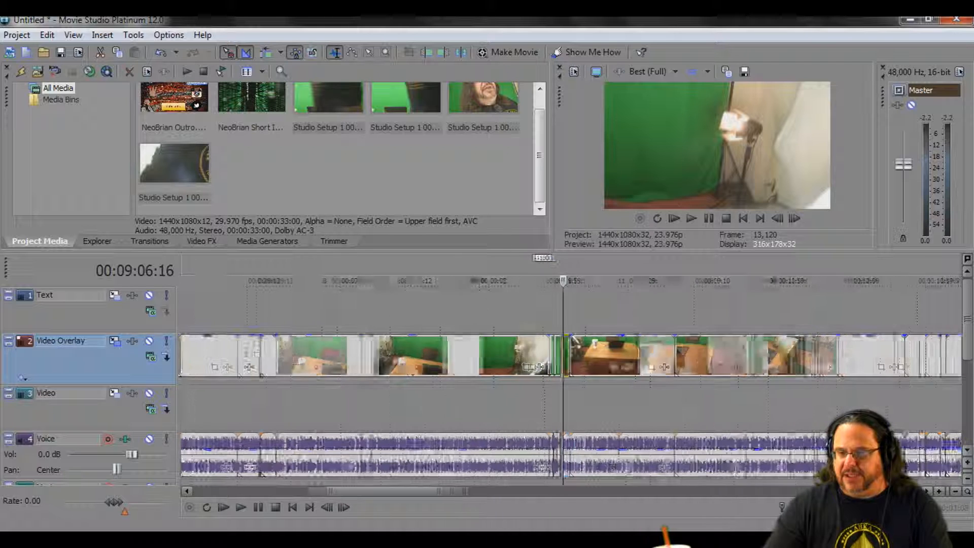
{"action": "key", "text": "Down"}
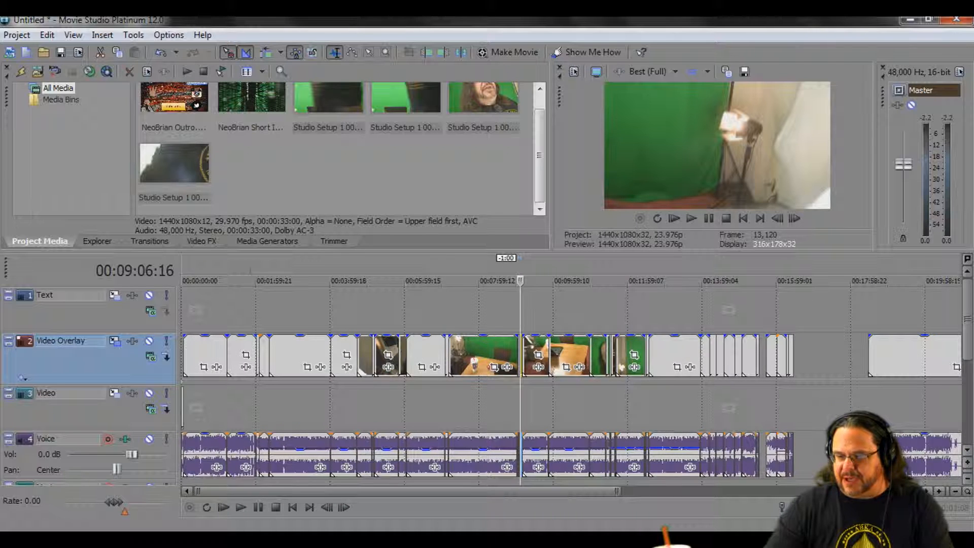
{"action": "left_click", "coordinate": [750, 356], "text": "shift"}
{"action": "key", "text": "Up"}
{"action": "key", "text": "Up"}
{"action": "key", "text": "Up"}
{"action": "key", "text": "Up"}
{"action": "key", "text": "Up"}
{"action": "key", "text": "Up"}
{"action": "key", "text": "Up"}
{"action": "key", "text": "Up"}
{"action": "key", "text": "Up"}
{"action": "key", "text": "Up"}
{"action": "key", "text": "Up"}
{"action": "key", "text": "Up"}
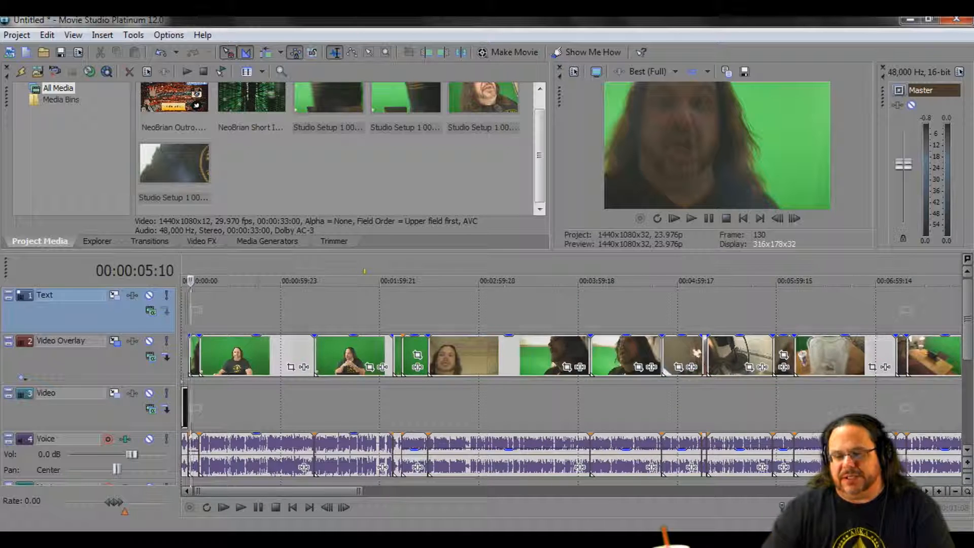
Review the assembled clips across the whole timeline, checking the footage at 00:15:36:12 and 00:05:40:05
{"action": "key", "text": "Down"}
{"action": "key", "text": "Down"}
{"action": "key", "text": "Down"}
{"action": "key", "text": "Down"}
{"action": "key", "text": "Down"}
{"action": "key", "text": "Down"}
{"action": "key", "text": "Down"}
{"action": "key", "text": "Down"}
{"action": "key", "text": "Down"}
{"action": "key", "text": "Down"}
{"action": "key", "text": "Down"}
{"action": "key", "text": "Down"}
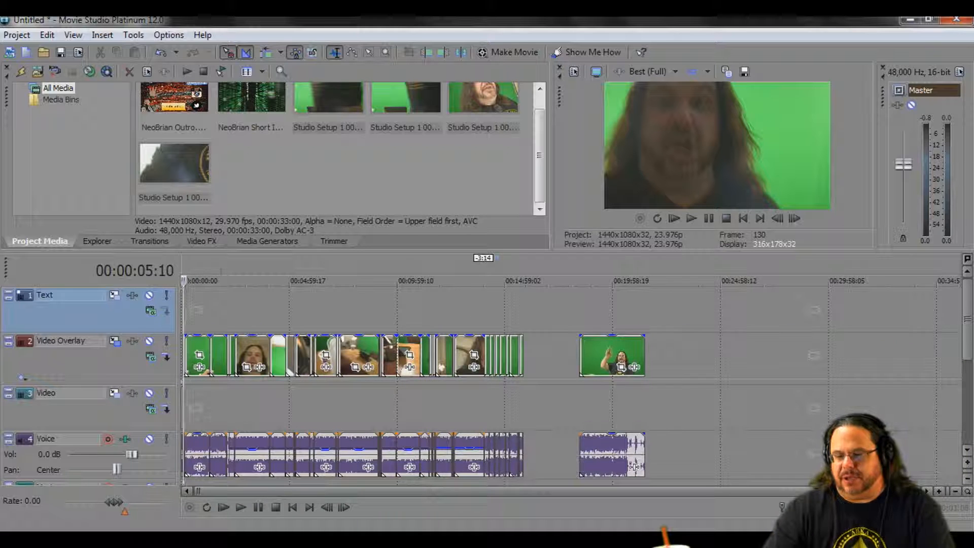
{"action": "left_click", "coordinate": [518, 280]}
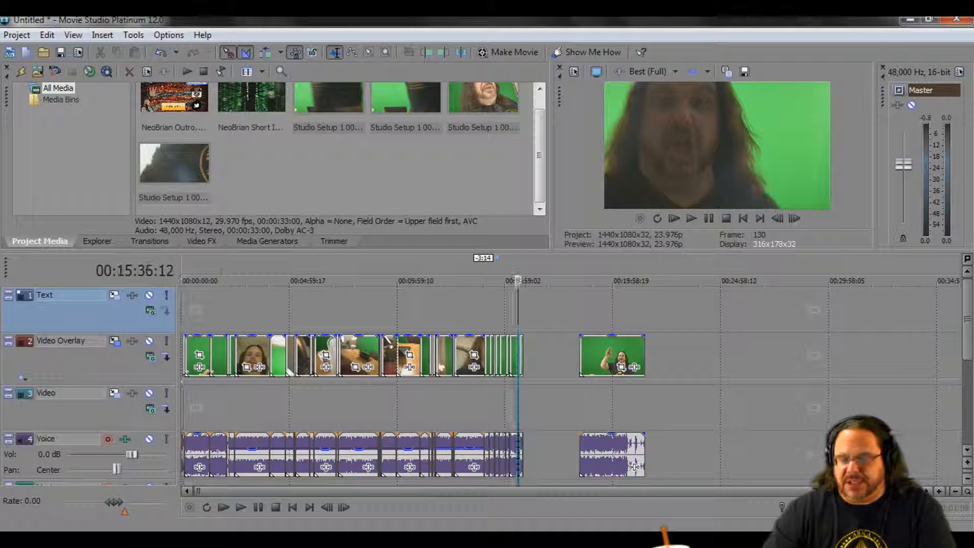
{"action": "scroll", "coordinate": [518, 355], "scroll_direction": "up", "scroll_amount": 2}
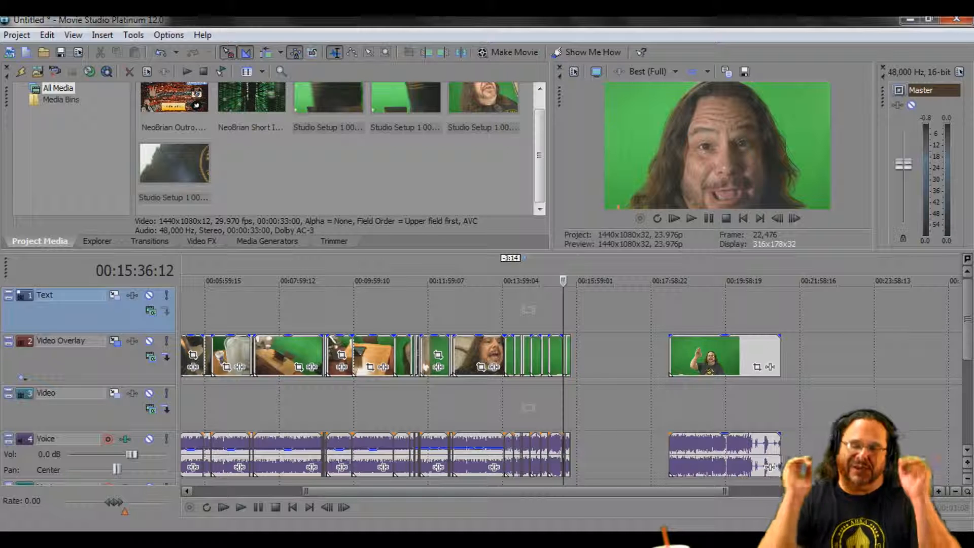
{"action": "left_click", "coordinate": [193, 309]}
{"action": "scroll", "coordinate": [193, 309], "scroll_direction": "up", "scroll_amount": 3}
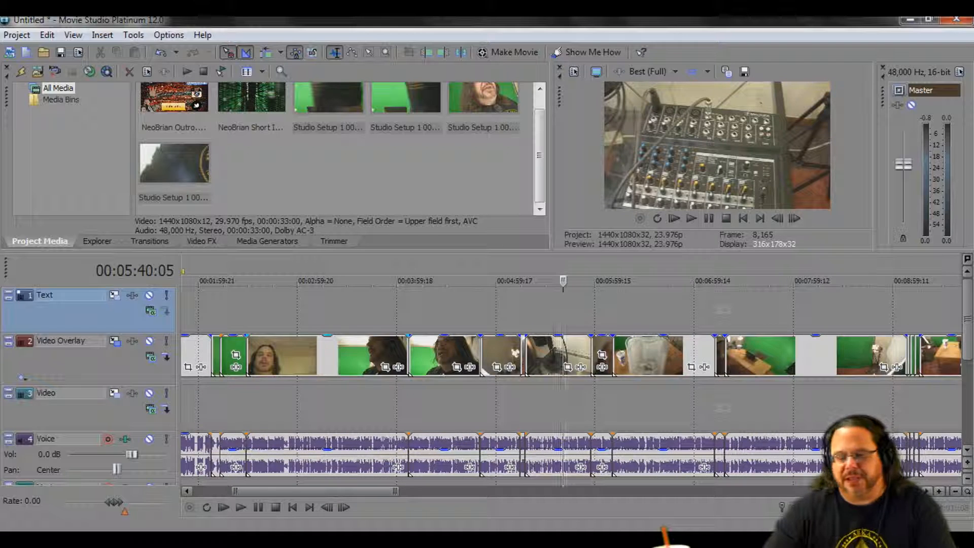
Return the cursor to 00:00:03:23 and select the separate last clip on the Video Overlay track
{"action": "scroll", "coordinate": [572, 381], "scroll_direction": "down", "scroll_amount": 5}
{"action": "left_click", "coordinate": [186, 310]}
{"action": "mouse_move", "coordinate": [674, 355]}
{"action": "left_mouse_down"}
{"action": "mouse_move", "coordinate": [815, 355]}
{"action": "mouse_move", "coordinate": [677, 355]}
{"action": "left_mouse_up"}
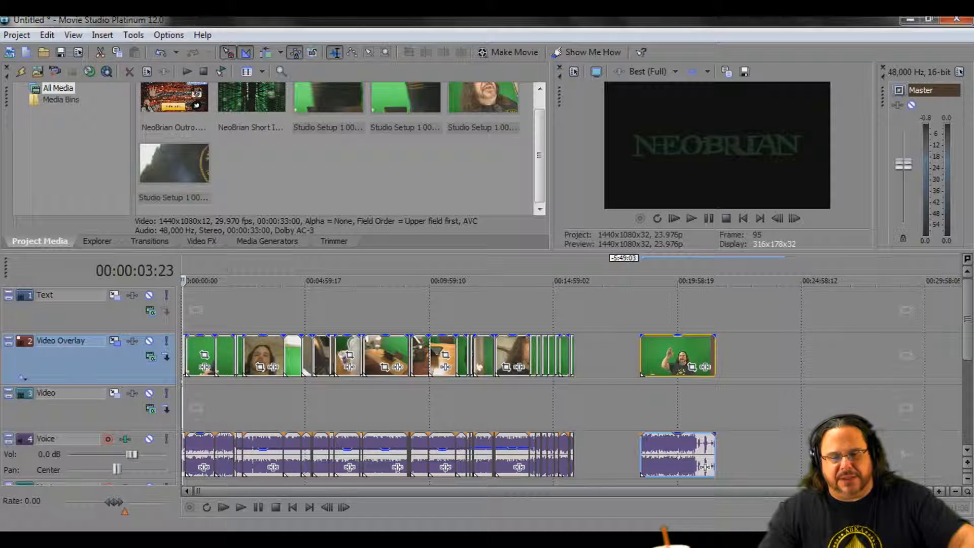